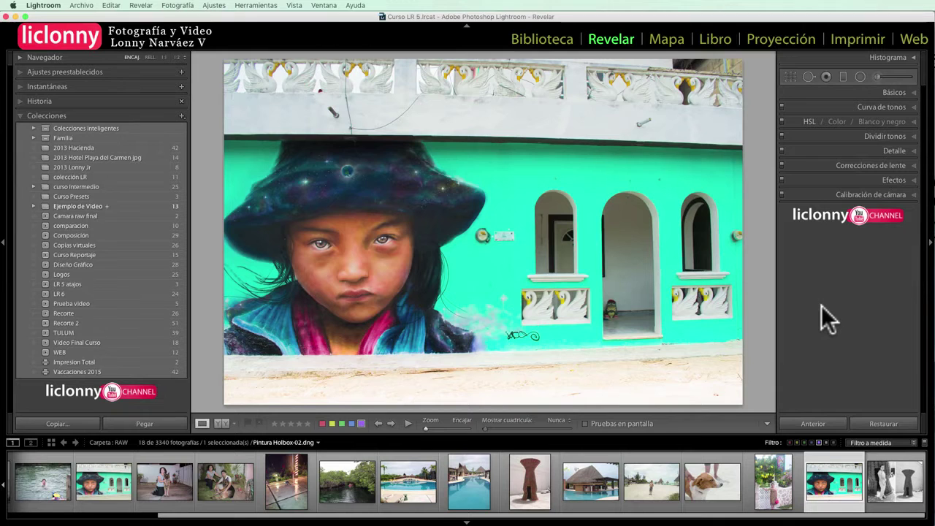
# - Collapse the Colecciones panel so only the section headings remain
pyautogui.click(19, 115)
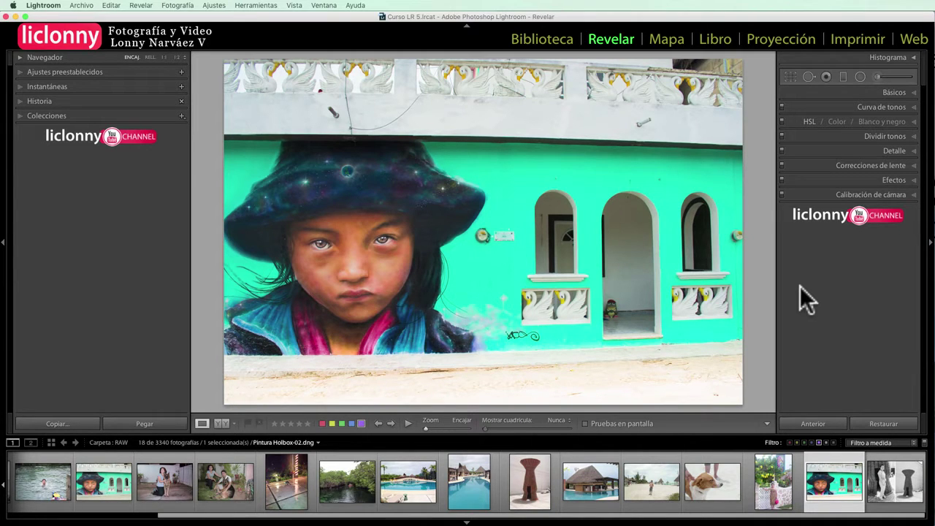
# - Hide the left presets/collections panel and shrink the filmstrip to enlarge the mural photo
pyautogui.click(2, 241)
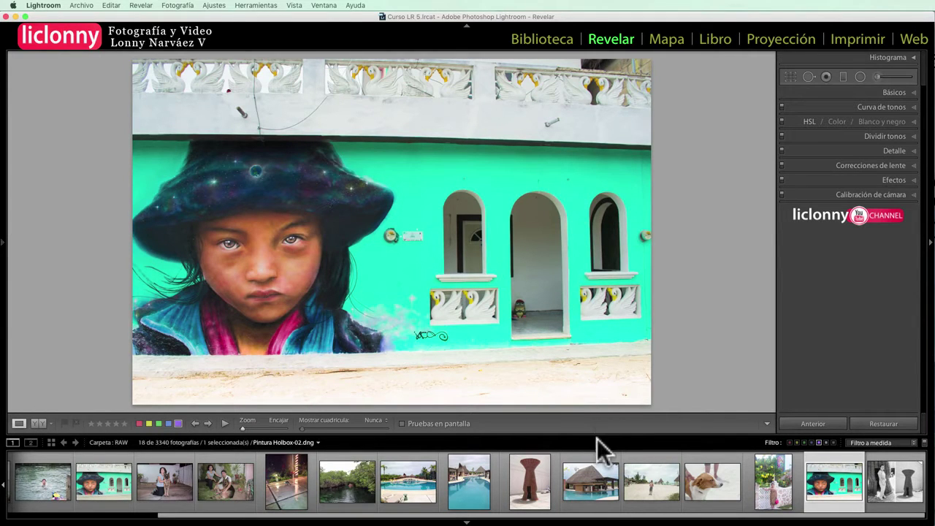
pyautogui.moveTo(602, 434); pyautogui.dragTo(602, 450)
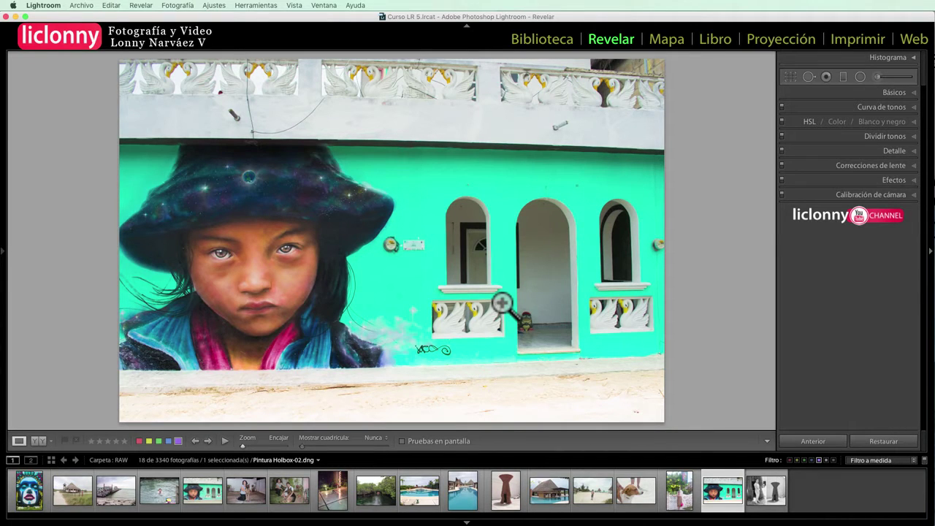
# - Crop Pintura Holbox-02.dng to a tall frame around the painted girl, removing the doorway and windows
pyautogui.click(792, 76)
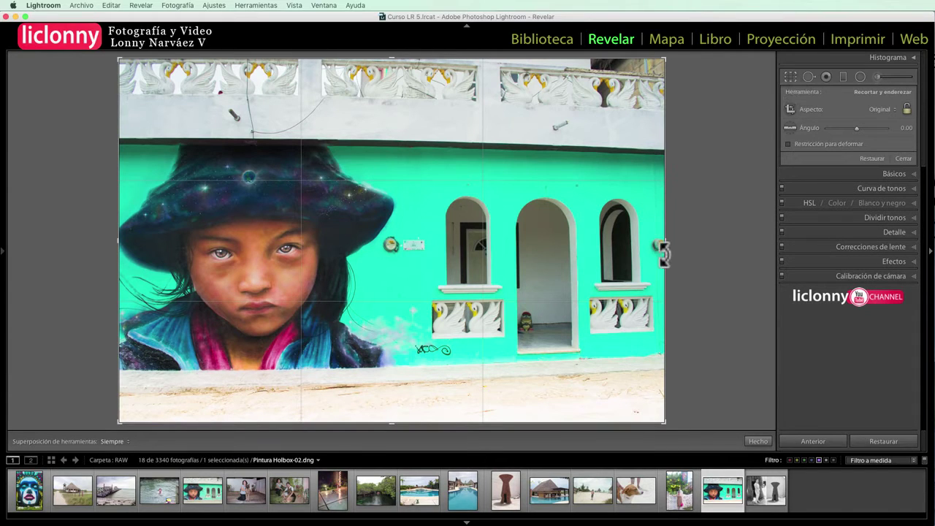
pyautogui.moveTo(665, 244); pyautogui.dragTo(536, 245)
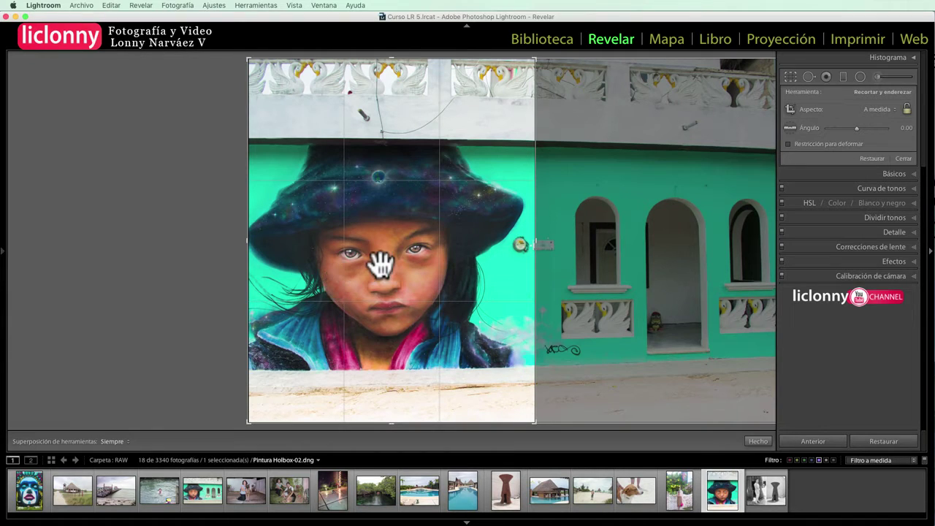
pyautogui.press('Return')
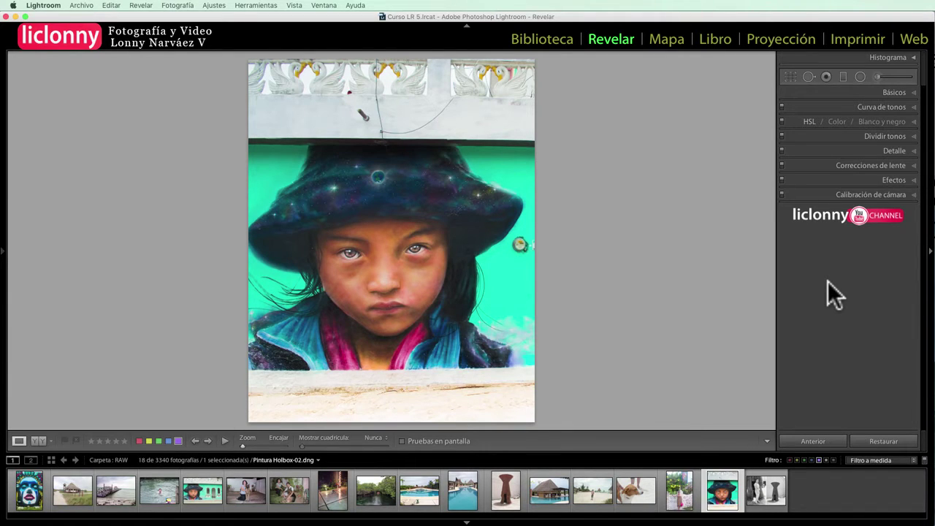
# - Trim the balcony off the top and the ground off the bottom of the girl crop
pyautogui.click(791, 76)
pyautogui.moveTo(400, 73); pyautogui.dragTo(388, 98)
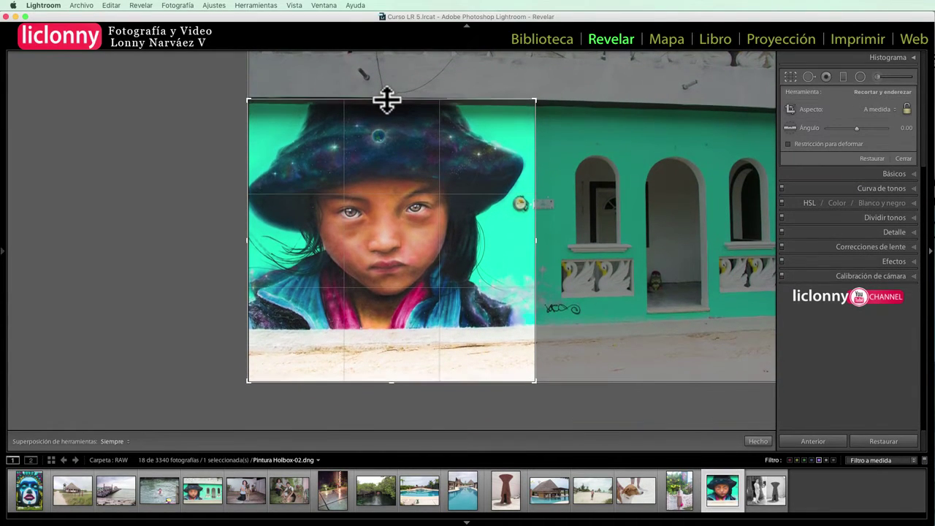
pyautogui.moveTo(402, 378)
pyautogui.mouseDown()
pyautogui.moveTo(392, 383)
pyautogui.moveTo(395, 356)
pyautogui.mouseUp()
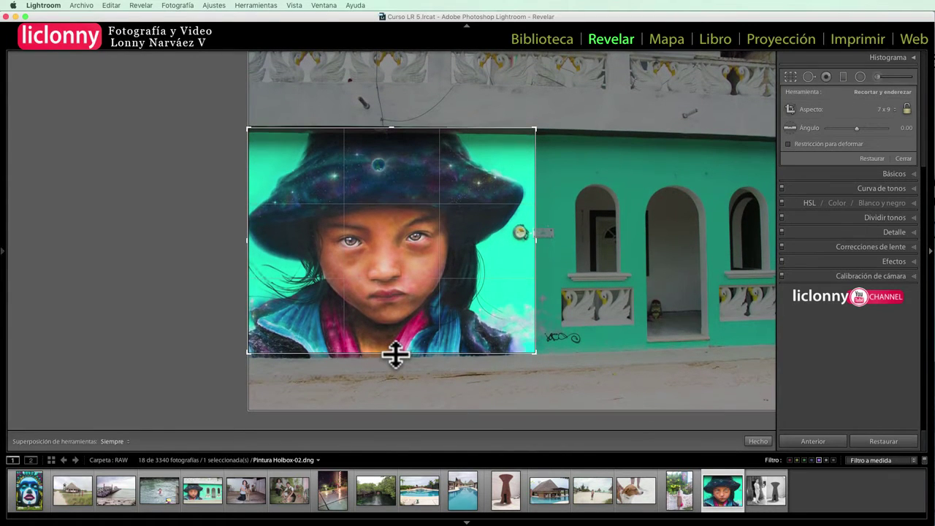
pyautogui.press('Return')
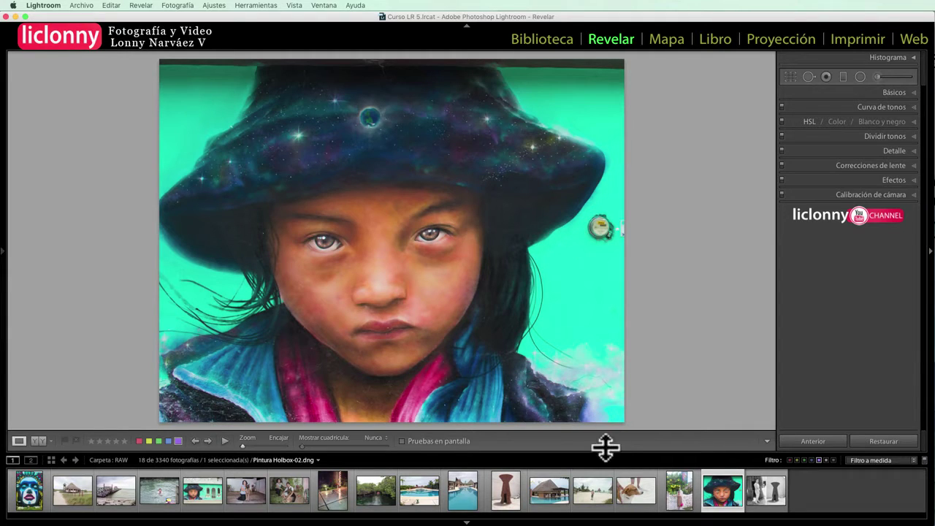
# - Open DSC_0153.dng and crop the hotel sign off the top
pyautogui.click(681, 491)
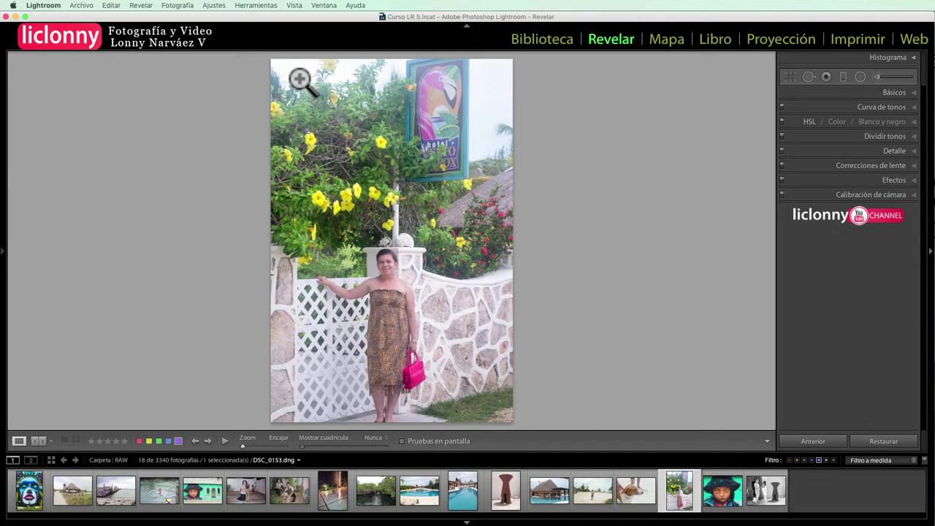
pyautogui.click(791, 73)
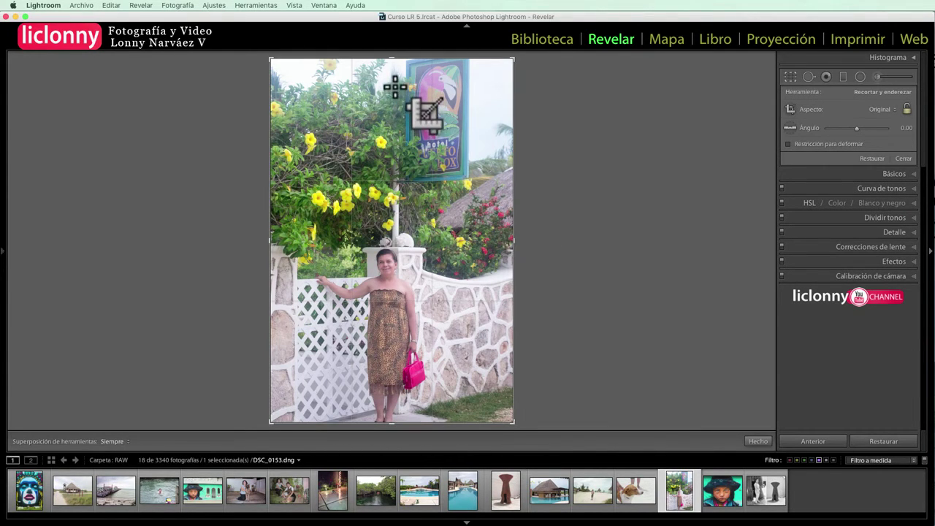
pyautogui.moveTo(391, 59); pyautogui.dragTo(385, 121)
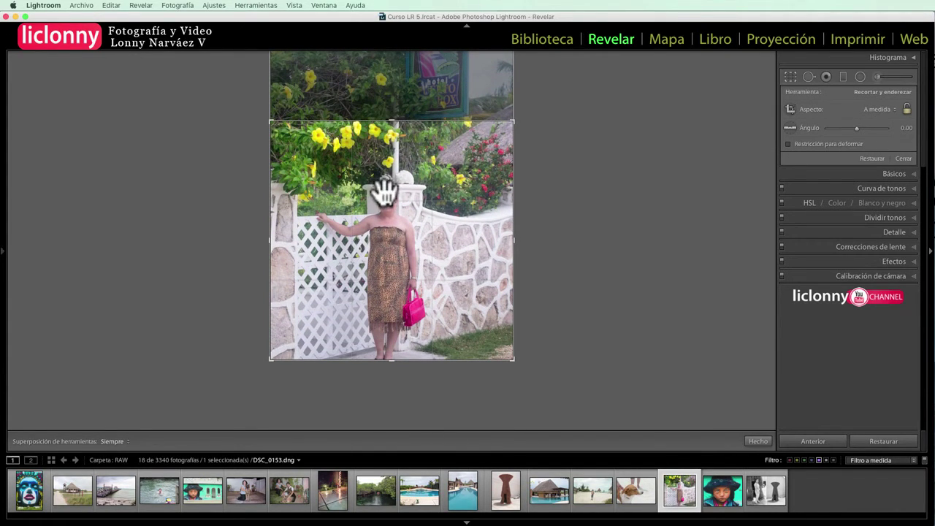
pyautogui.press('Return')
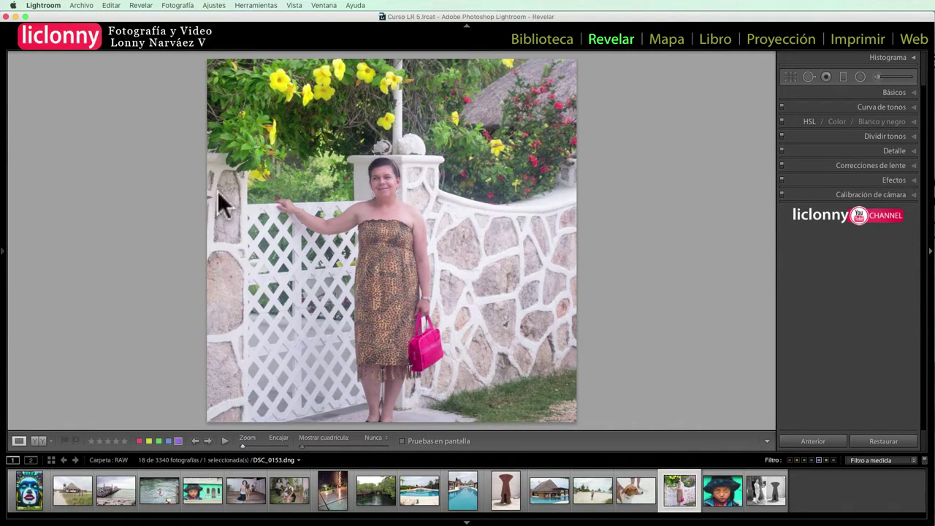
# - Trim a sliver off the left side of the gate photo's crop
pyautogui.click(791, 77)
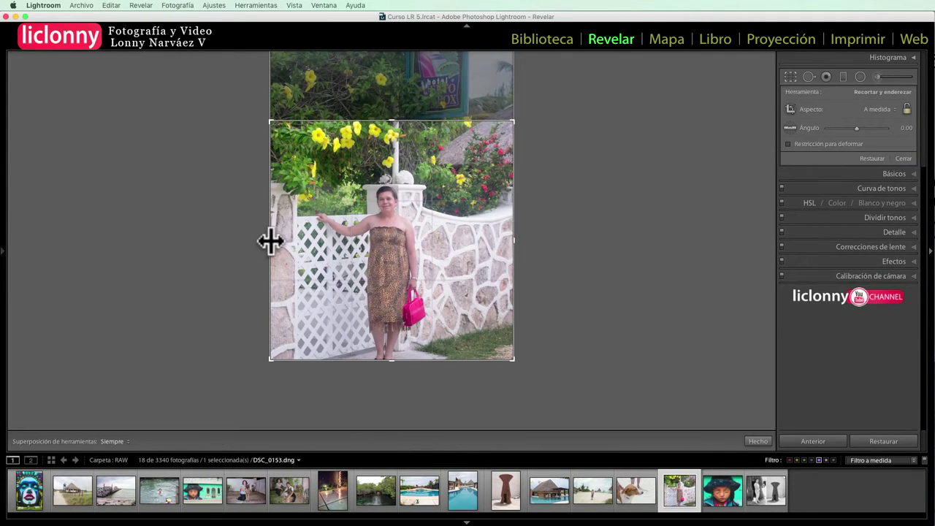
pyautogui.moveTo(271, 241); pyautogui.dragTo(283, 242)
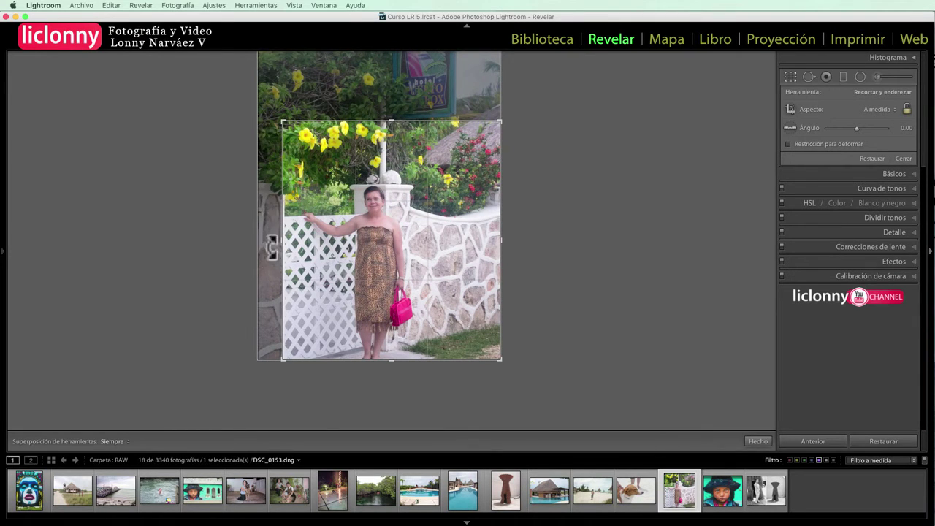
pyautogui.press('Return')
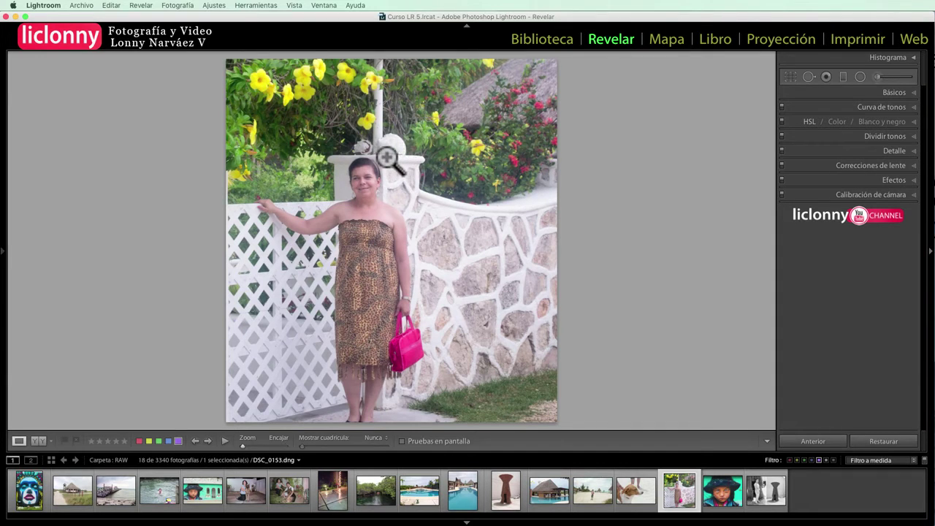
pyautogui.click(386, 156)
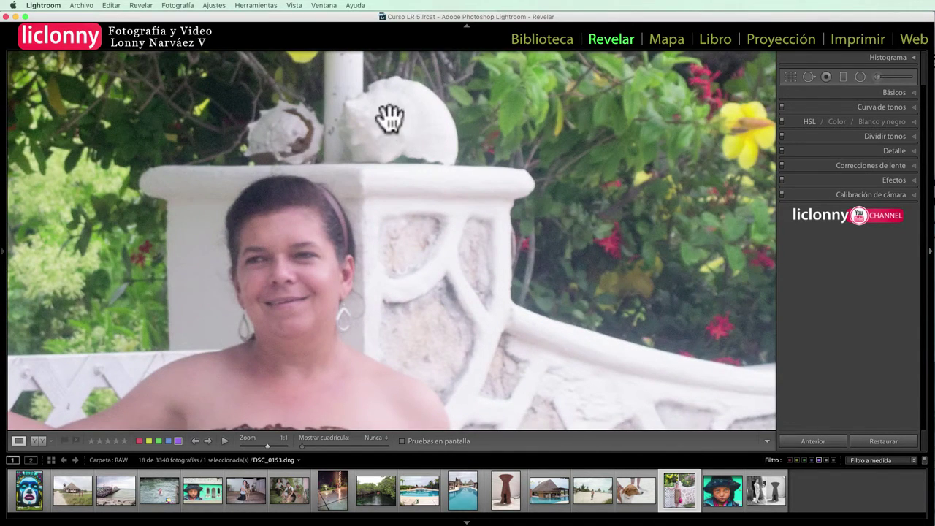
pyautogui.click(286, 133)
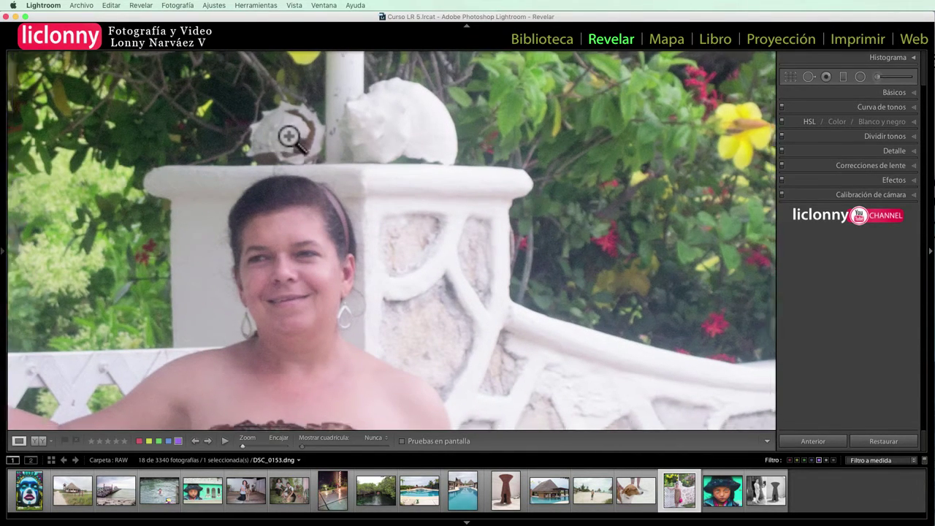
pyautogui.click(790, 75)
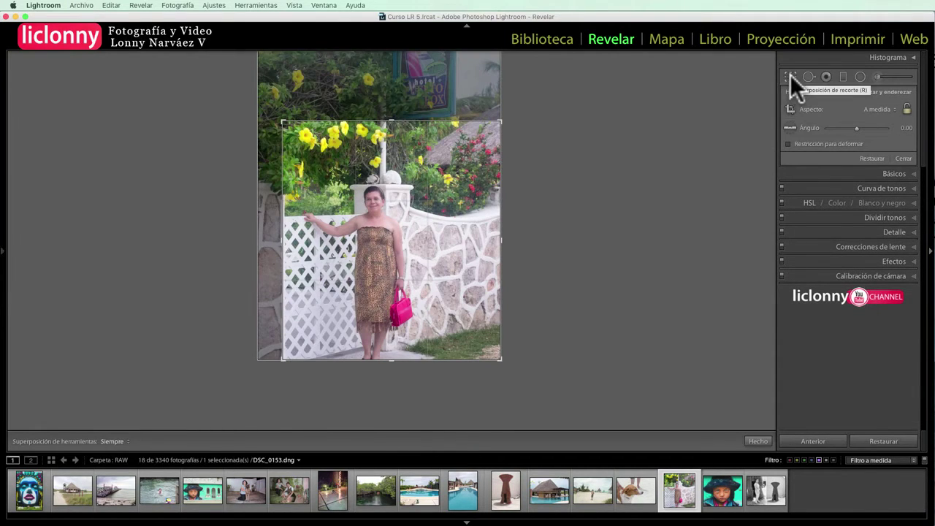
pyautogui.click(790, 75)
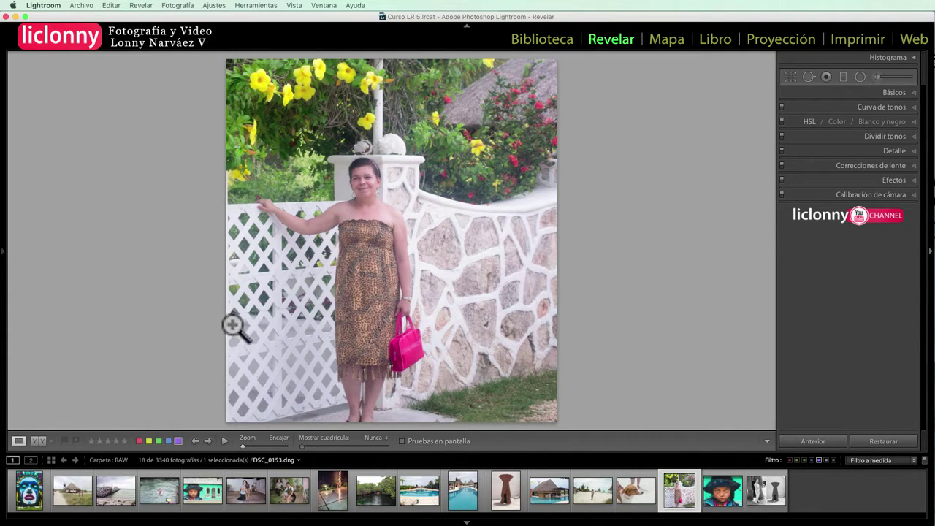
# - Open 17 de mayo de 2012-Familia-151.jpg and crop the foreground loungers off the bottom
pyautogui.click(421, 493)
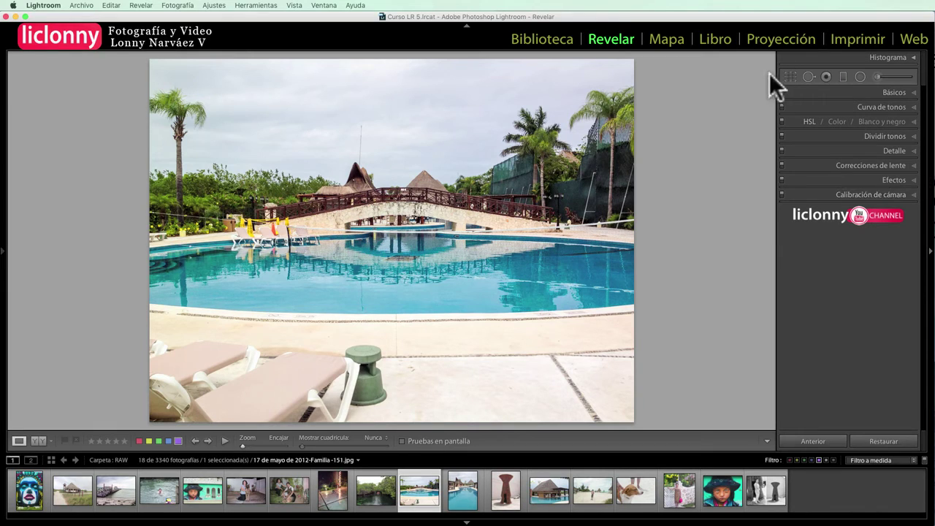
pyautogui.click(790, 76)
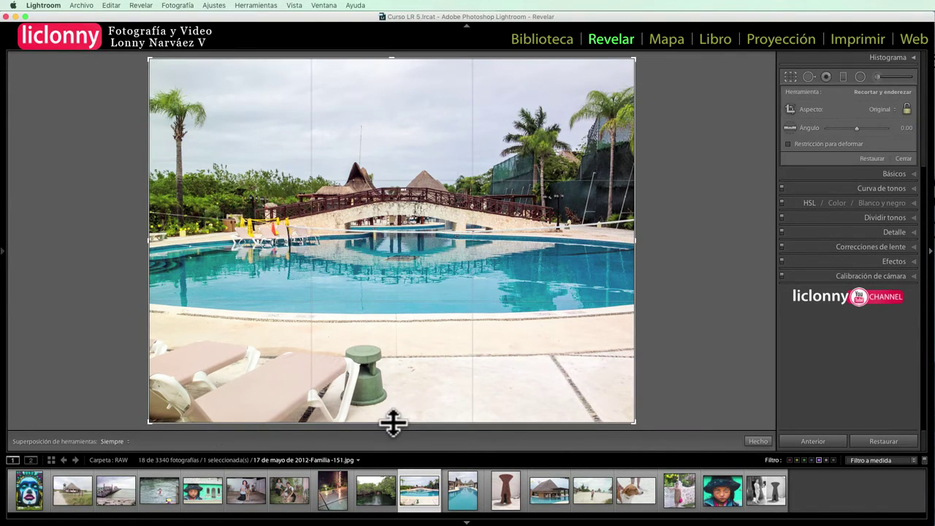
pyautogui.moveTo(395, 419); pyautogui.dragTo(399, 375)
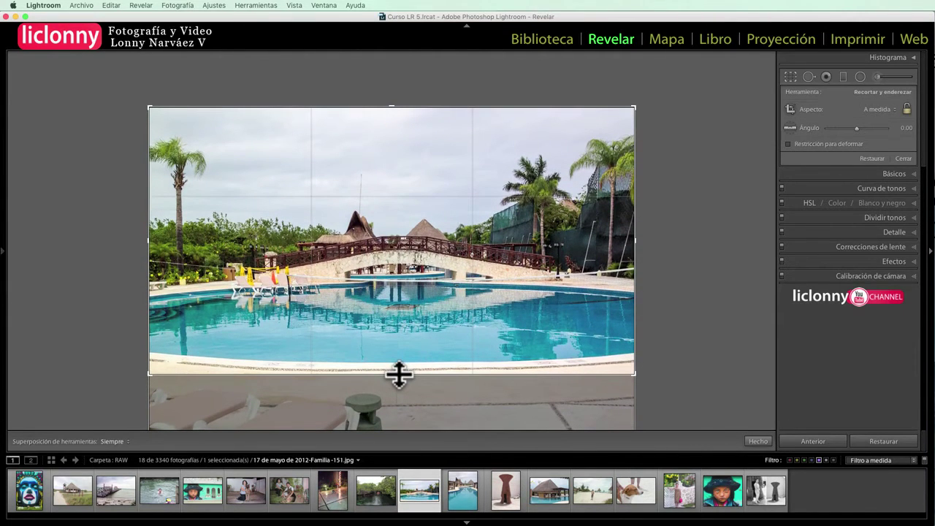
pyautogui.press('Return')
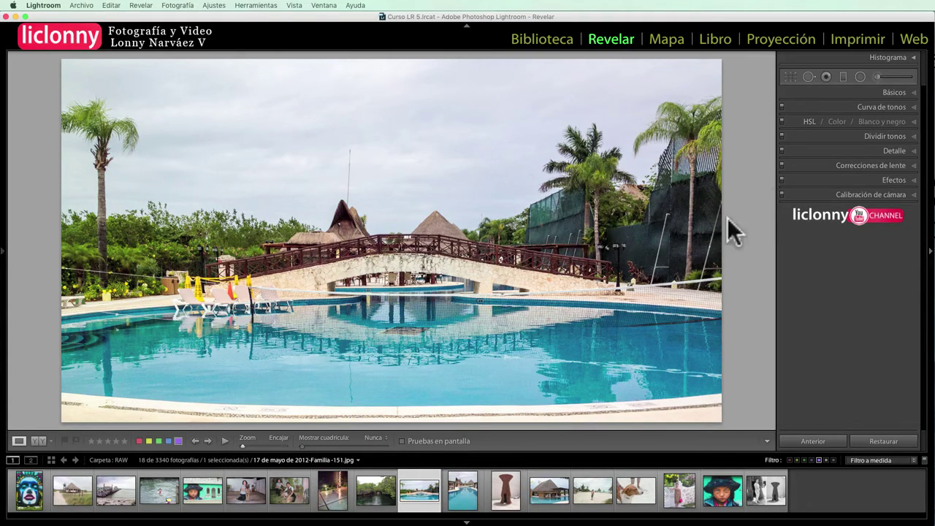
# - Fine-tune the pool photo's bottom crop edge to sit just at the pool edge
pyautogui.click(790, 76)
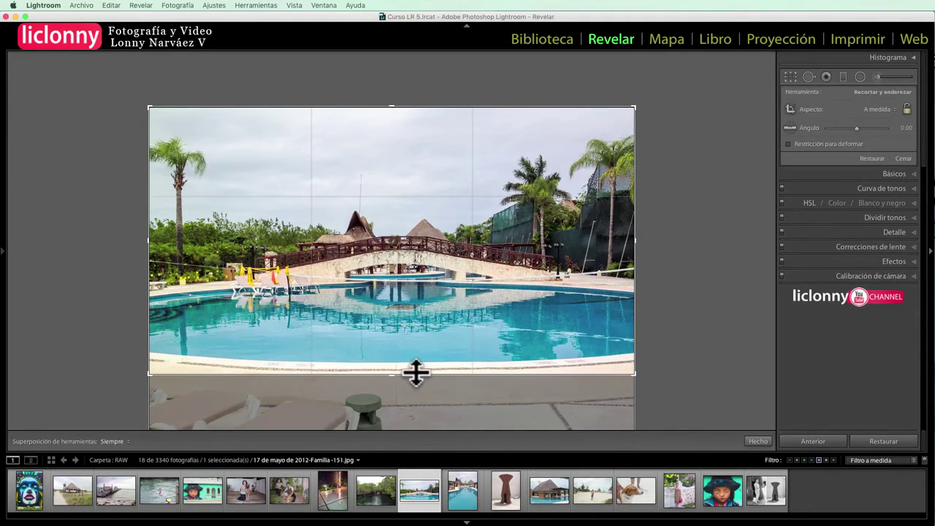
pyautogui.moveTo(393, 376); pyautogui.dragTo(395, 364)
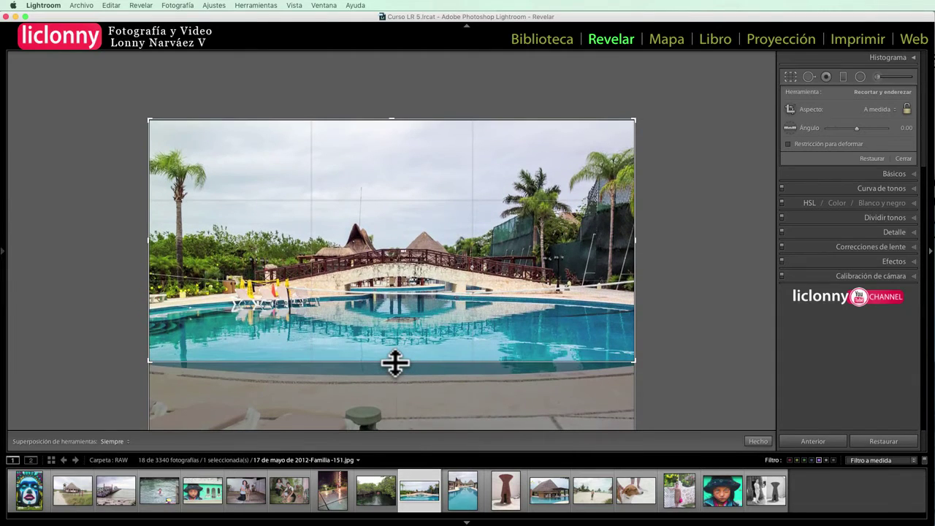
pyautogui.press('Return')
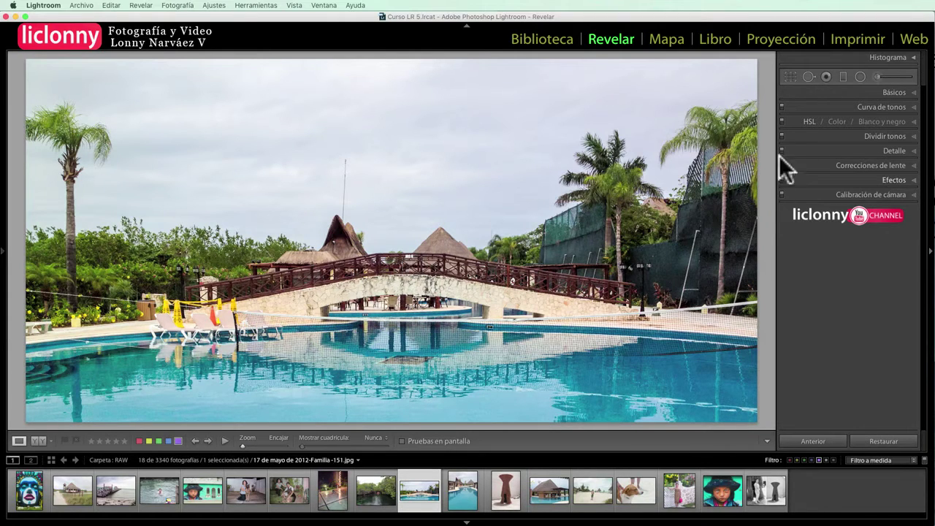
pyautogui.click(790, 76)
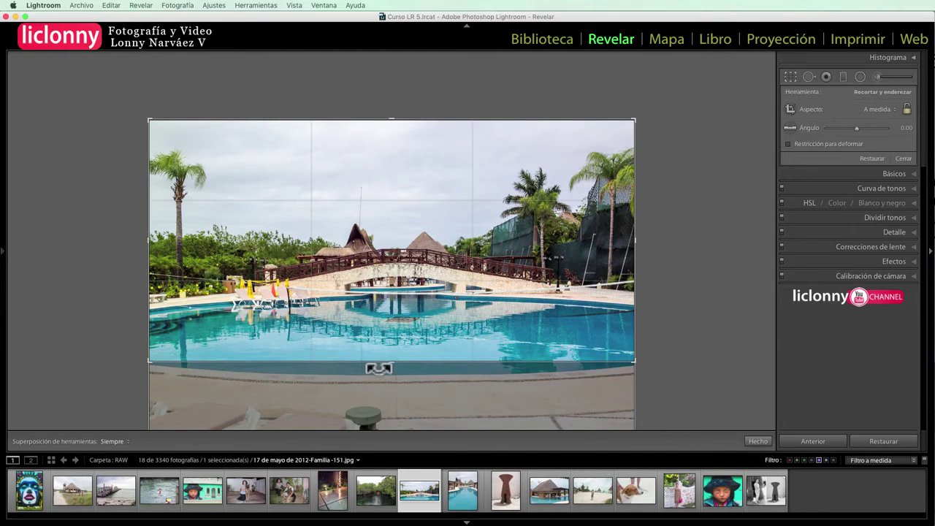
pyautogui.moveTo(394, 363); pyautogui.dragTo(393, 376)
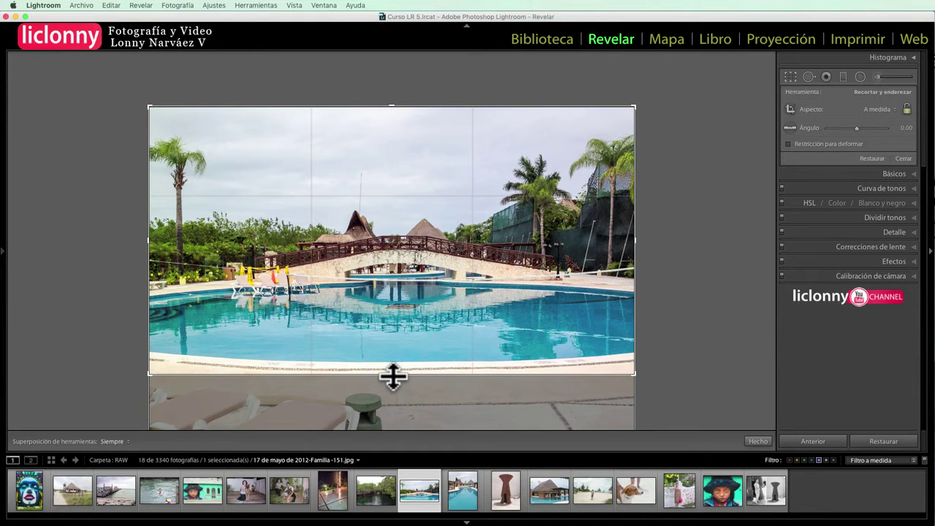
pyautogui.moveTo(392, 373); pyautogui.dragTo(391, 366)
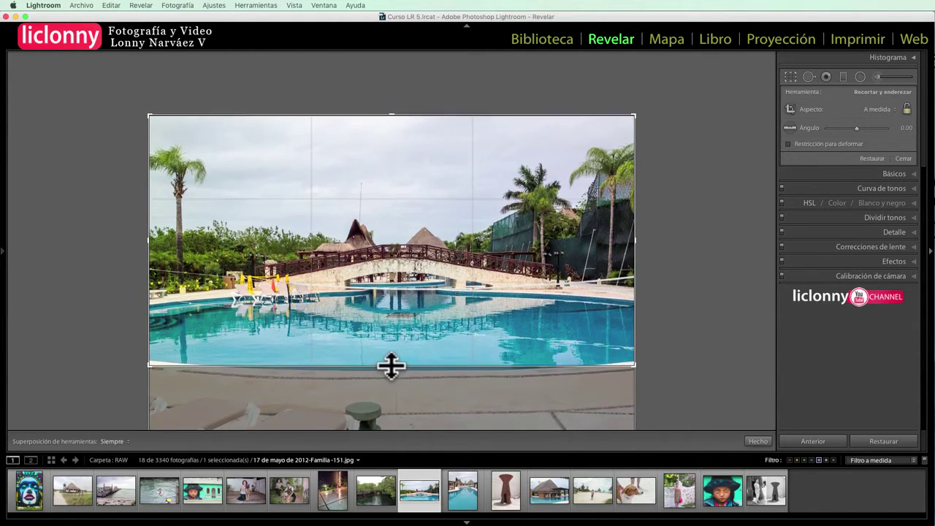
pyautogui.press('Return')
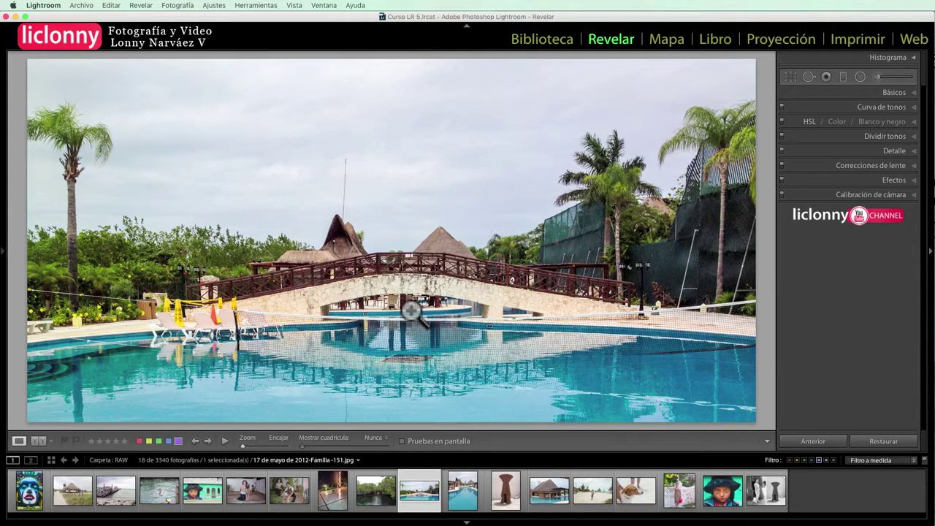
# - Load the mangrove kayak photo 17 de mayo de 2012-Familia-146.jpg from the filmstrip
pyautogui.click(367, 499)
pyautogui.click(417, 502)
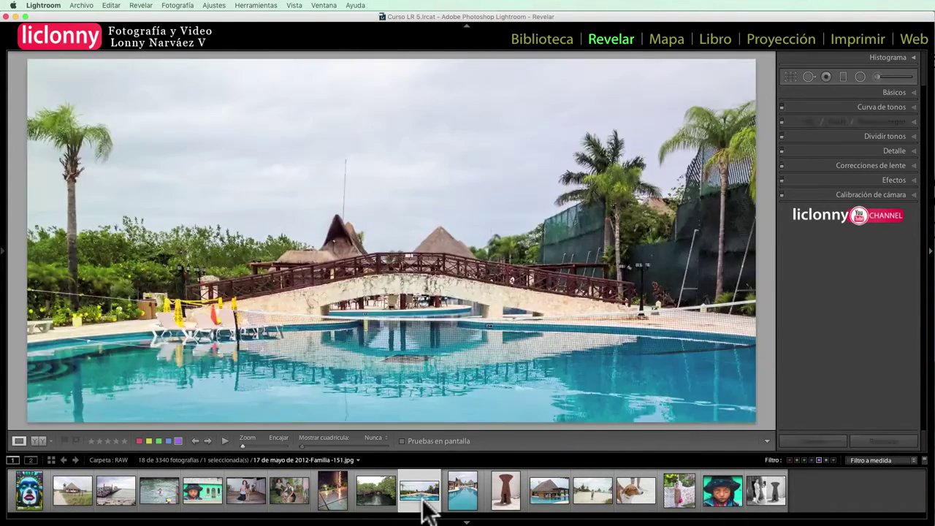
pyautogui.click(383, 504)
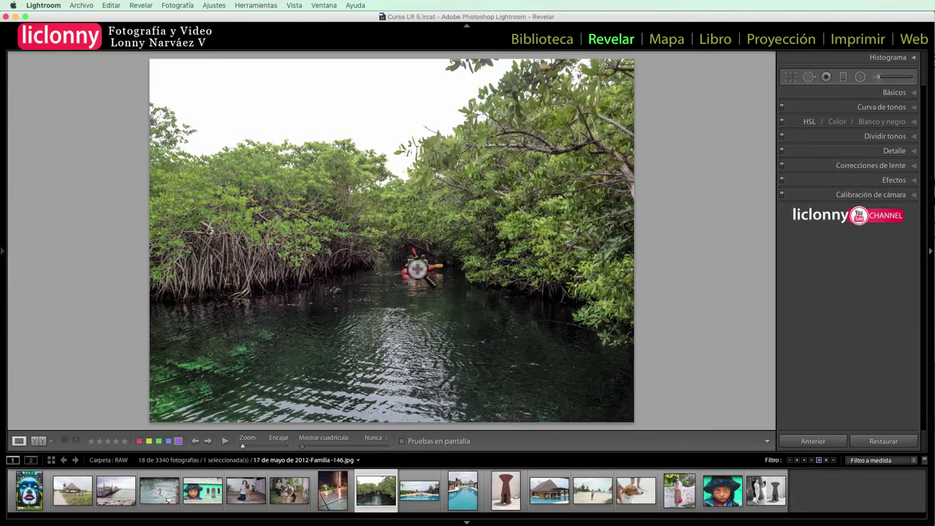
# - Check the kayak photo at 1:1, then crop some sky off the top
pyautogui.click(417, 269)
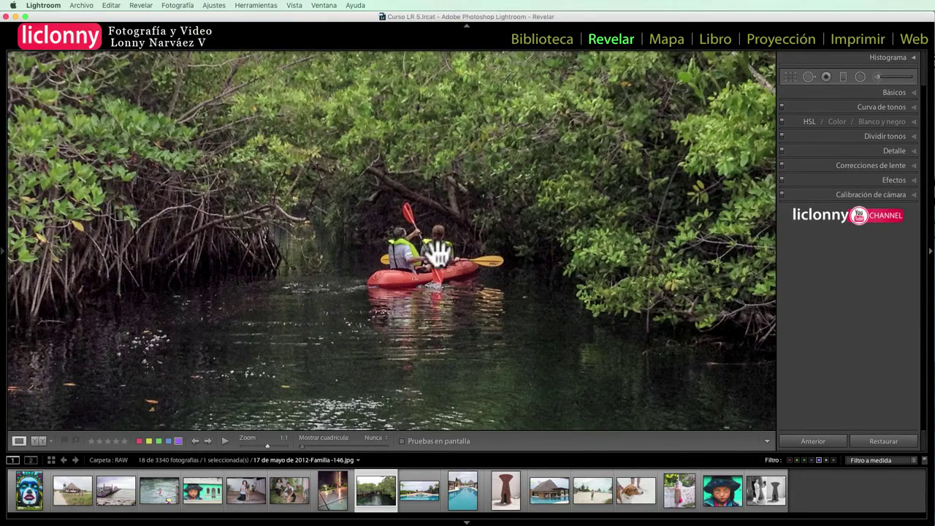
pyautogui.click(439, 253)
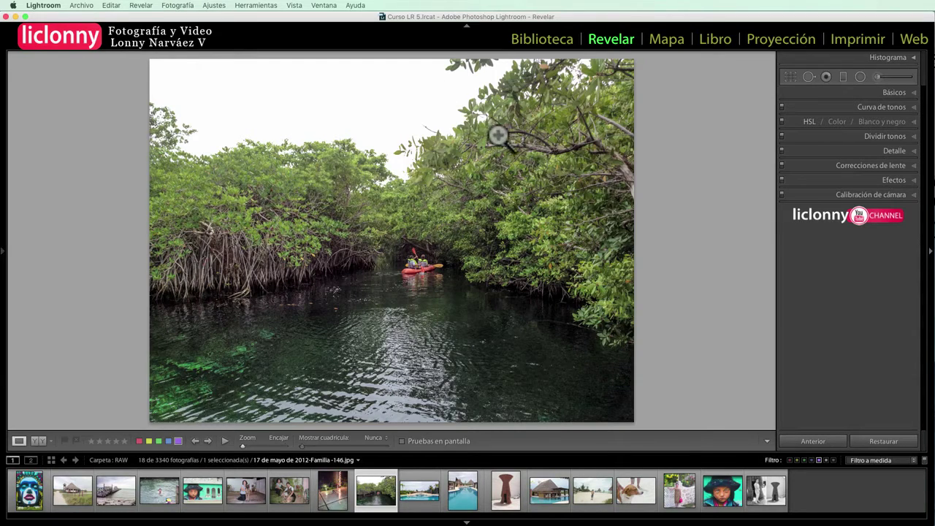
pyautogui.click(790, 76)
pyautogui.moveTo(394, 58)
pyautogui.mouseDown()
pyautogui.moveTo(390, 90)
pyautogui.moveTo(398, 77)
pyautogui.mouseUp()
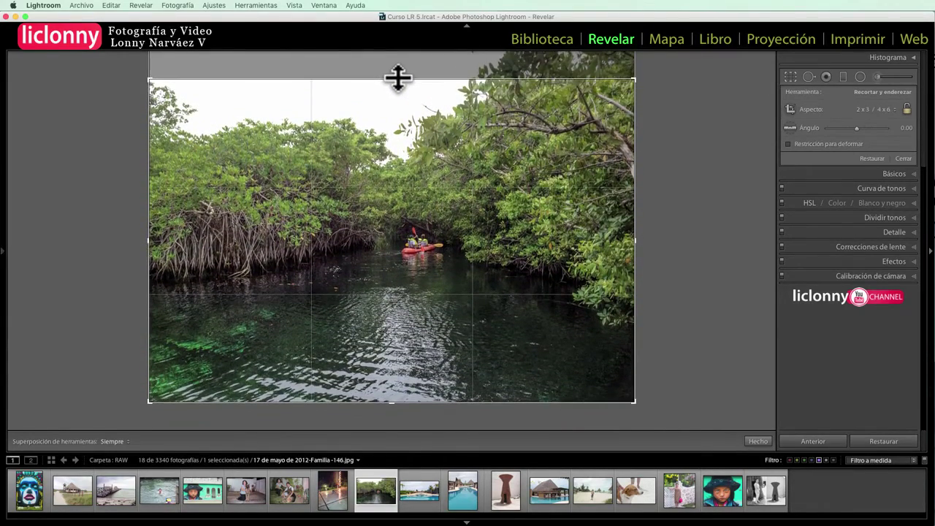
pyautogui.press('Return')
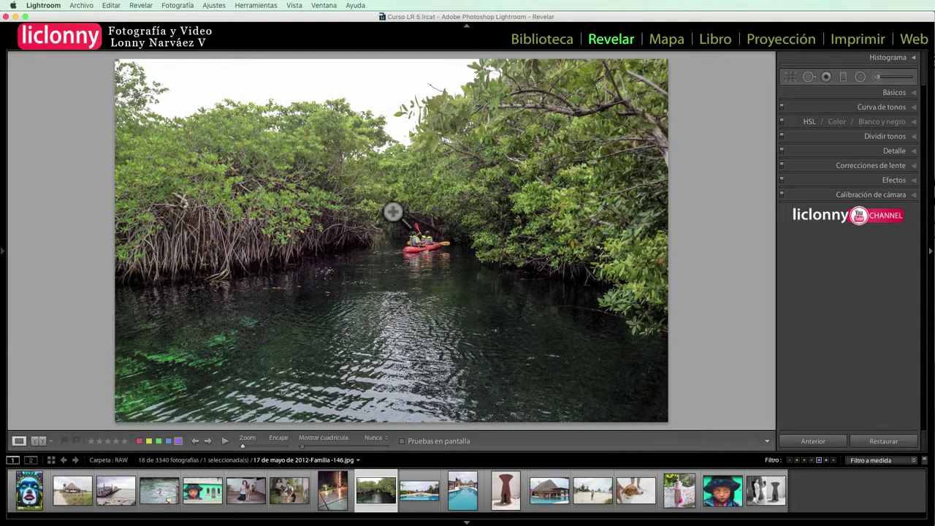
# - Lower the kayak photo's top crop edge further into a wide panoramic frame
pyautogui.click(791, 77)
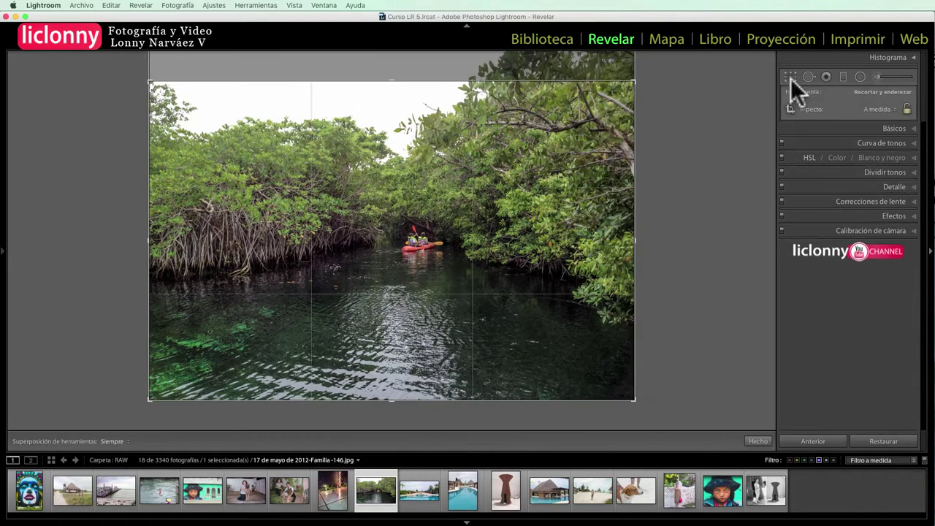
pyautogui.moveTo(389, 81); pyautogui.dragTo(386, 100)
pyautogui.press('Return')
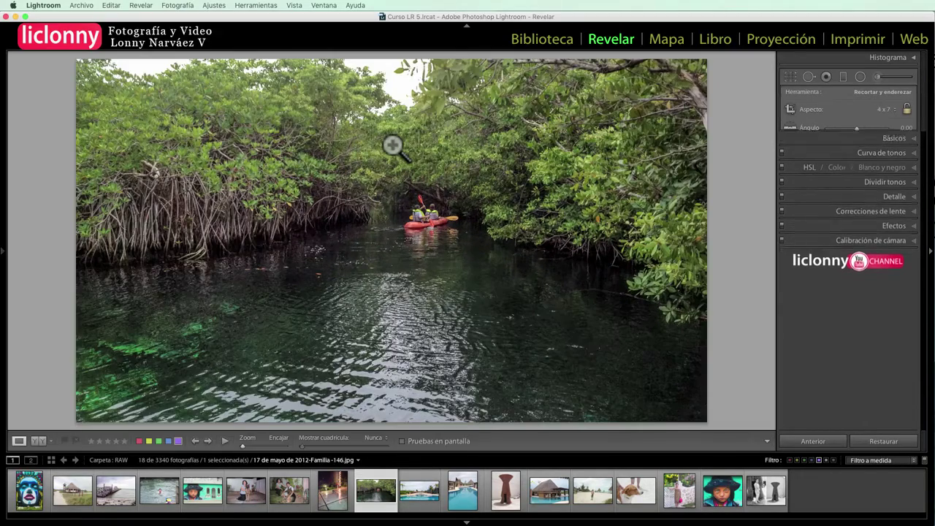
pyautogui.click(791, 78)
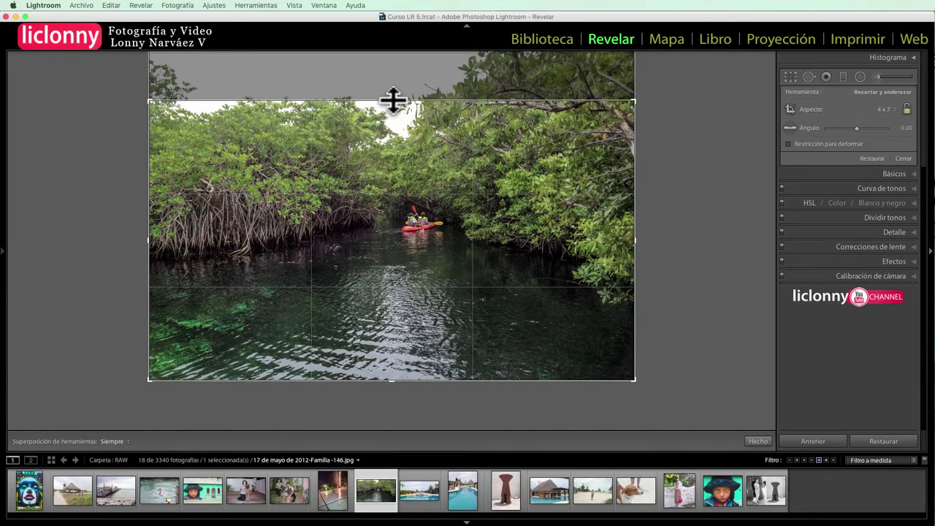
pyautogui.moveTo(393, 100); pyautogui.dragTo(392, 126)
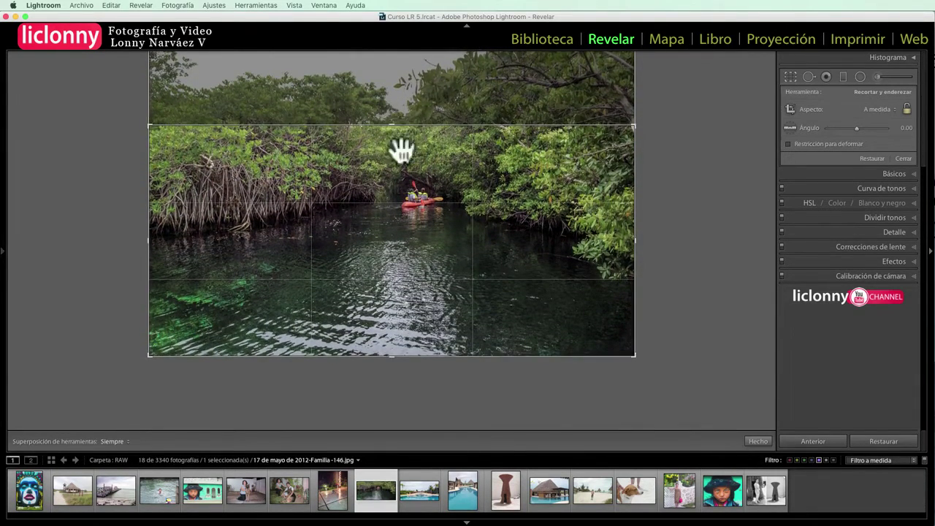
pyautogui.press('Return')
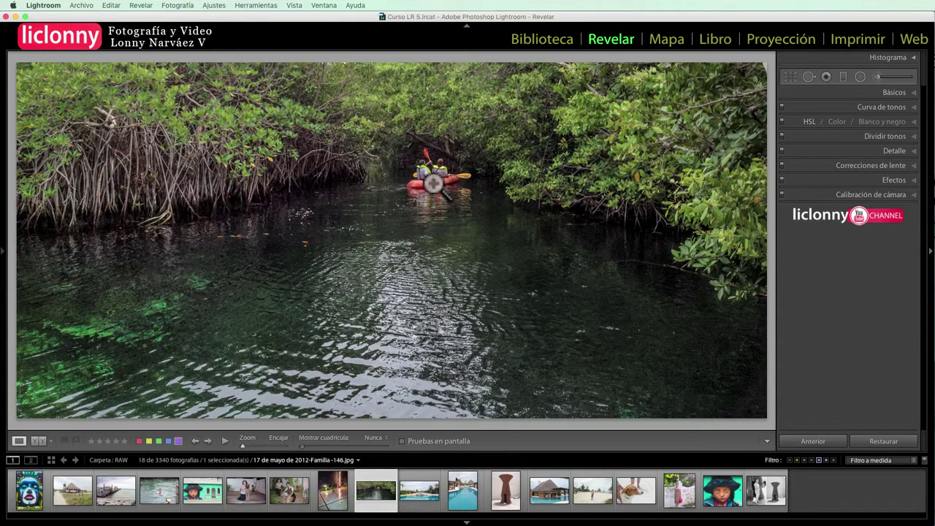
# - Crop 16 de mayo de 2012-Familia-112.jpg near-square, trimming the left edge and bottom paving
pyautogui.click(334, 492)
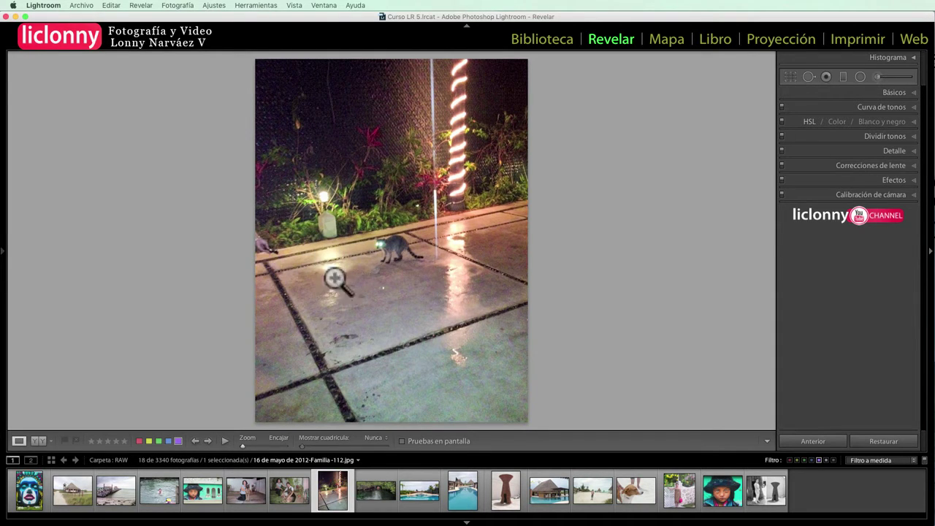
pyautogui.click(792, 76)
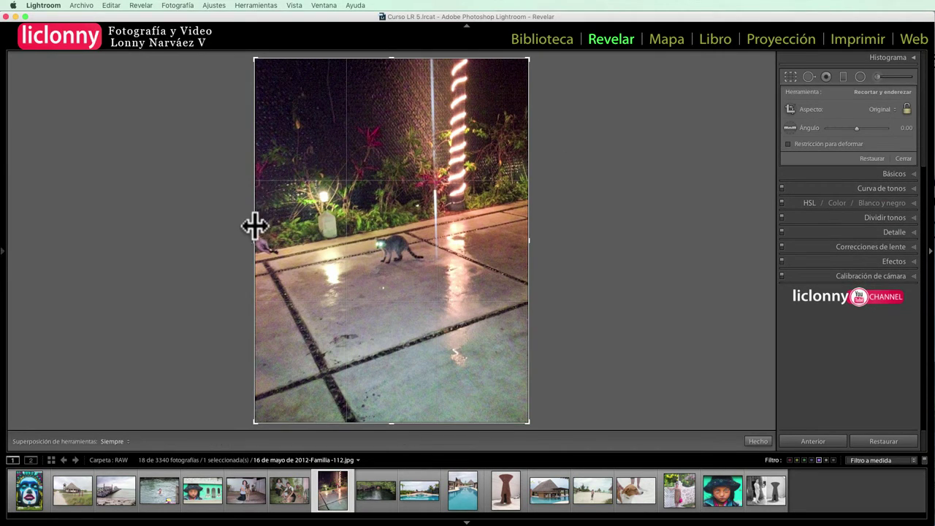
pyautogui.moveTo(256, 235); pyautogui.dragTo(268, 238)
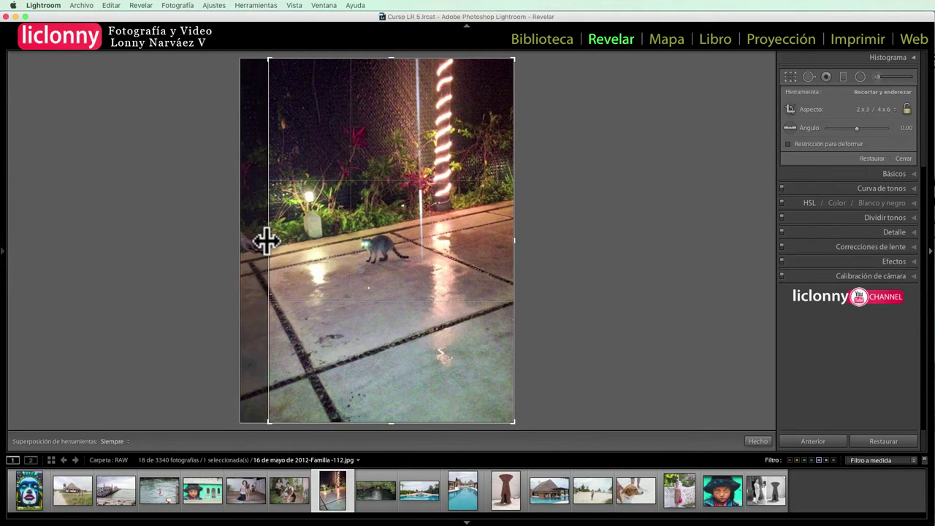
pyautogui.moveTo(390, 421); pyautogui.dragTo(401, 371)
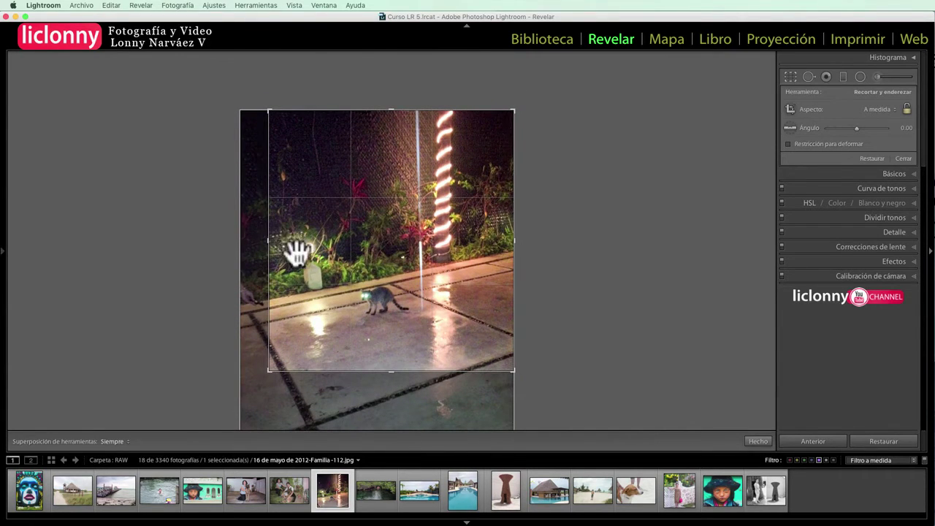
pyautogui.moveTo(268, 241); pyautogui.dragTo(264, 240)
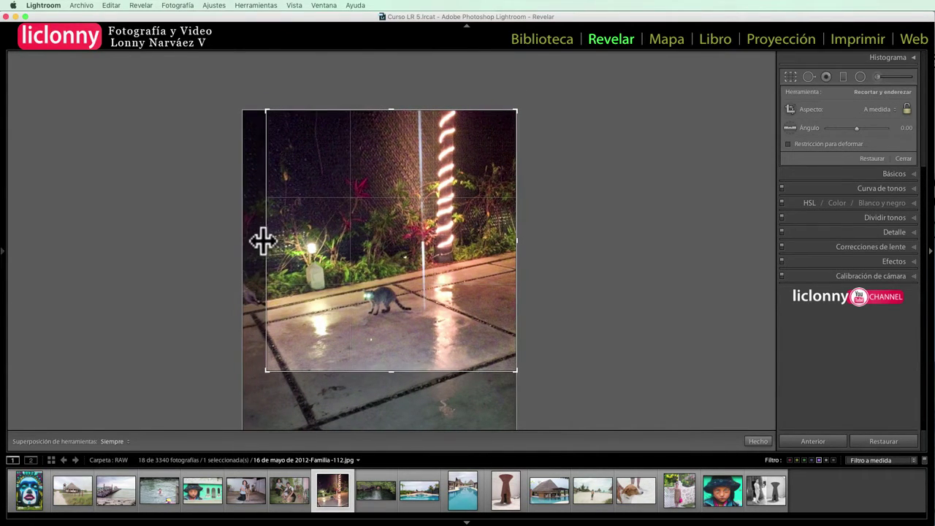
pyautogui.press('Return')
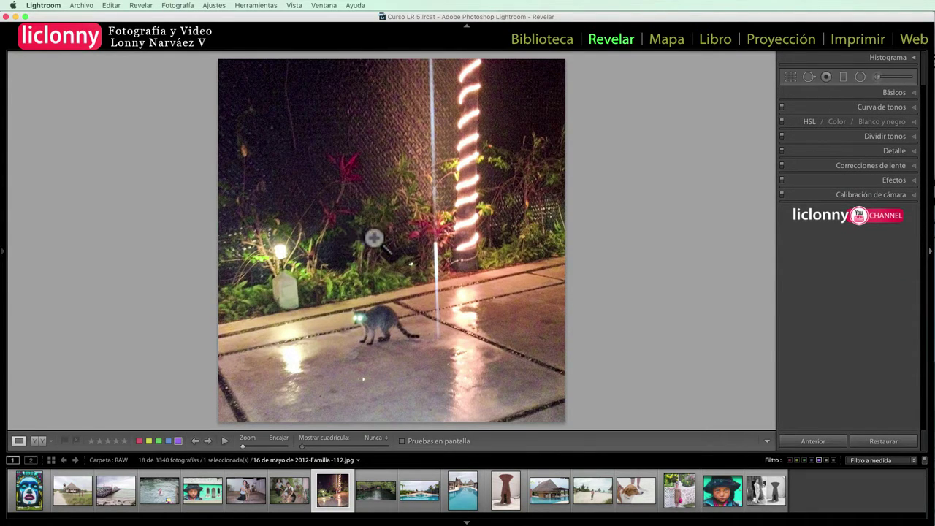
# - Crop 04 de mayo de 2014-crop-012.dng to remove the right post and bottom life-vest child
pyautogui.click(159, 494)
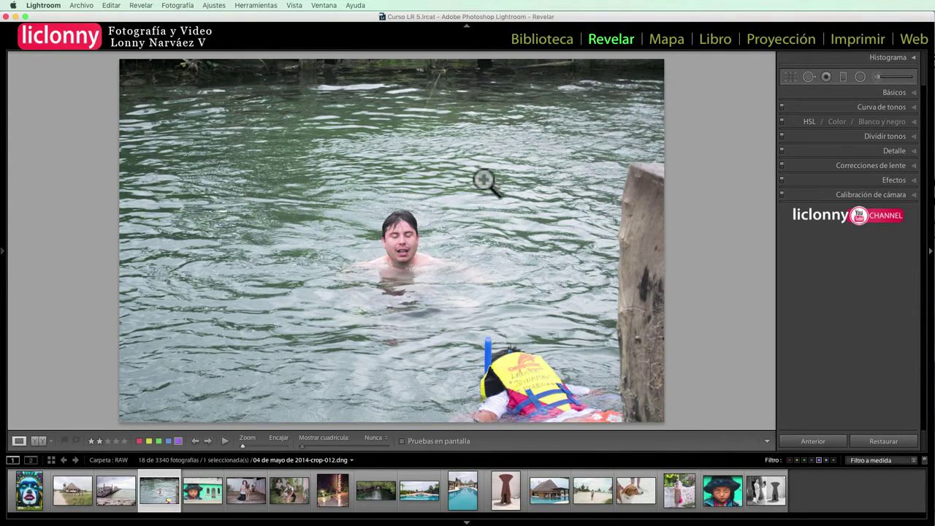
pyautogui.click(790, 76)
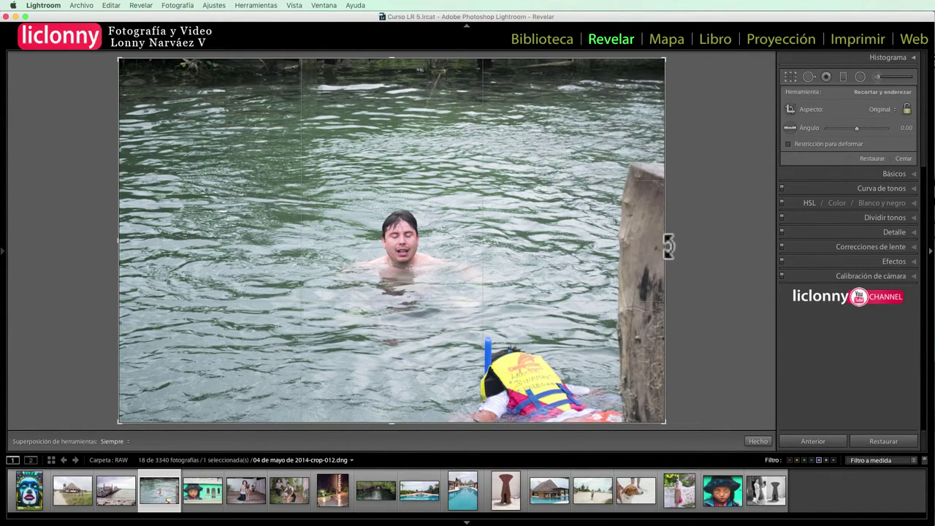
pyautogui.moveTo(665, 244)
pyautogui.mouseDown()
pyautogui.moveTo(623, 244)
pyautogui.moveTo(640, 245)
pyautogui.mouseUp()
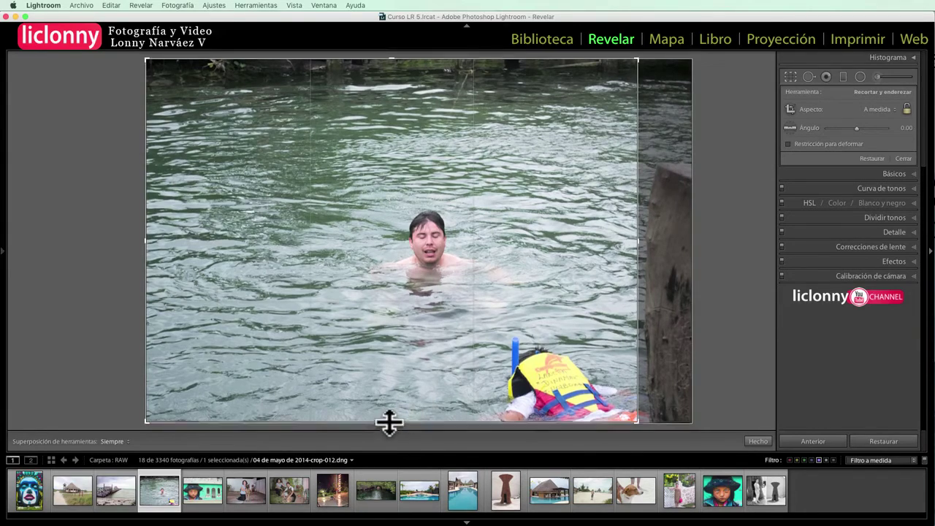
pyautogui.moveTo(388, 424); pyautogui.dragTo(395, 379)
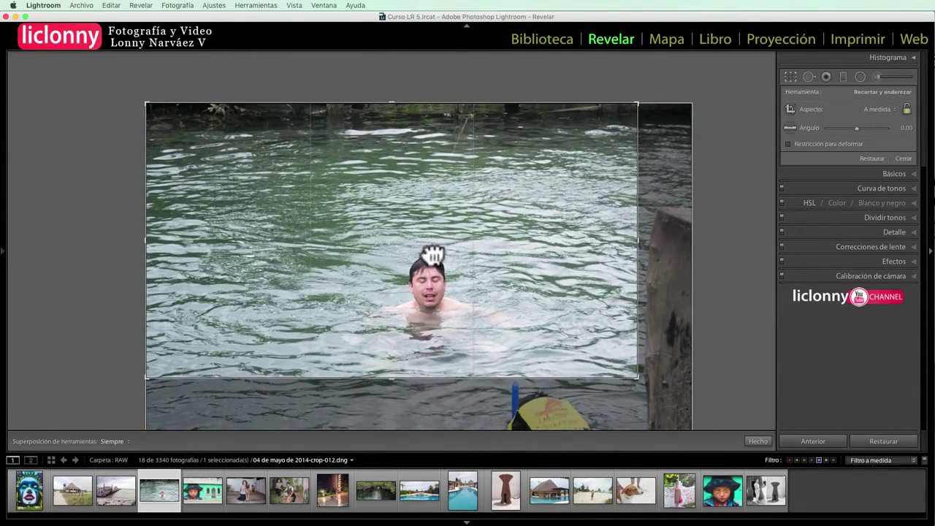
pyautogui.press('Return')
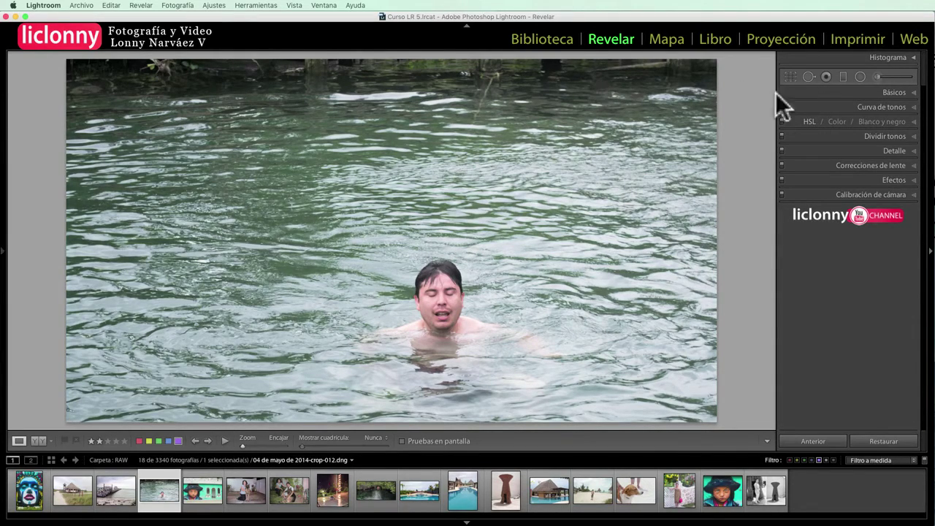
# - Lower the swimmer photo's top crop edge to trim more water, then recheck the crop unchanged
pyautogui.click(791, 76)
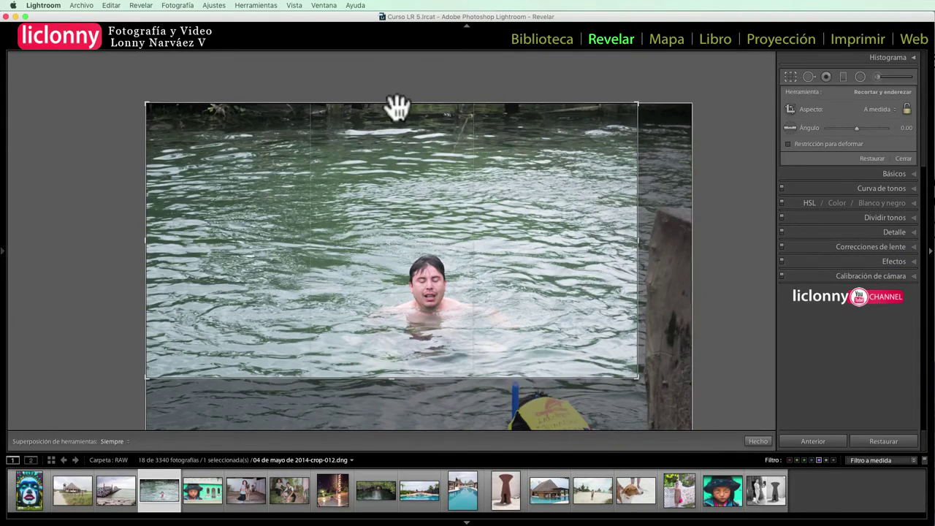
pyautogui.moveTo(392, 104); pyautogui.dragTo(393, 115)
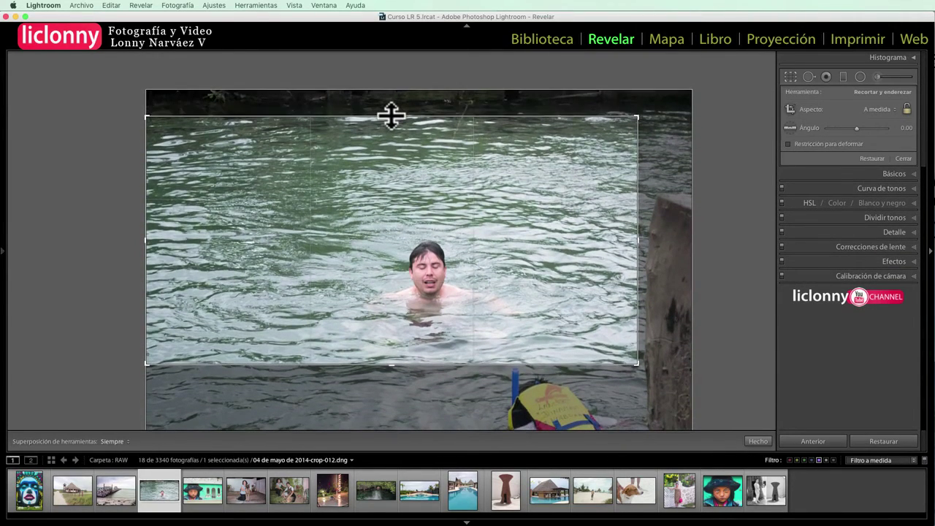
pyautogui.press('Return')
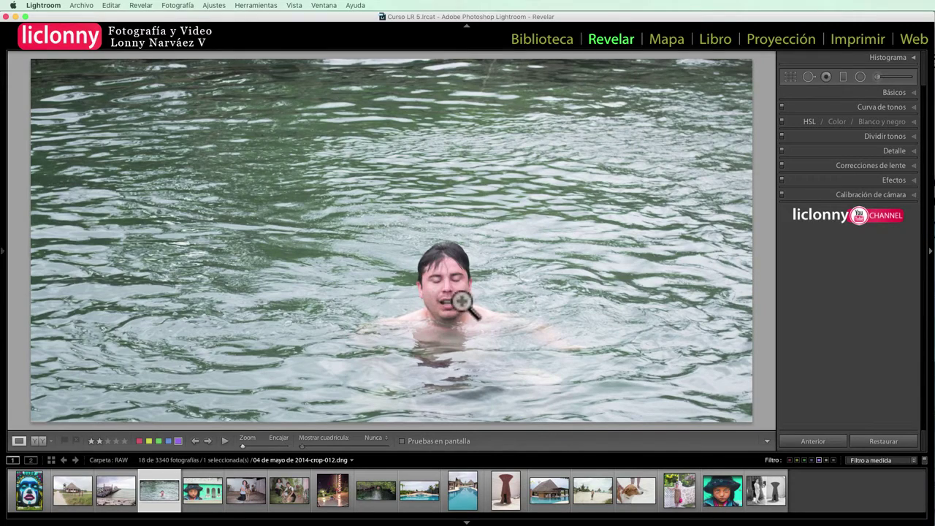
pyautogui.click(792, 75)
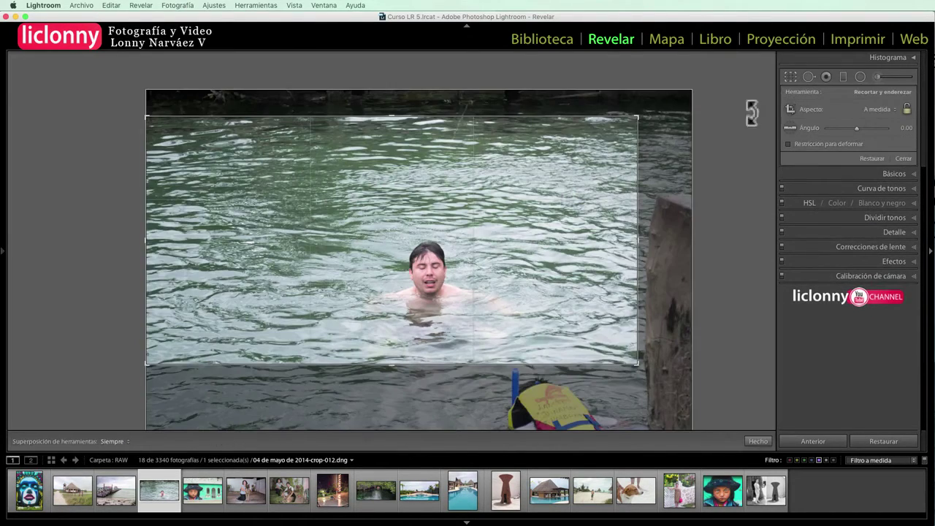
pyautogui.click(792, 74)
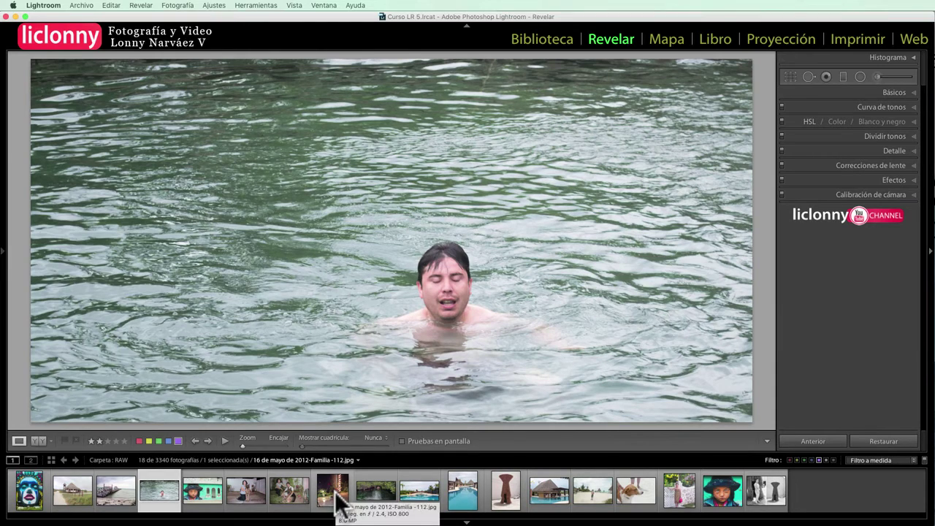
pyautogui.click(339, 505)
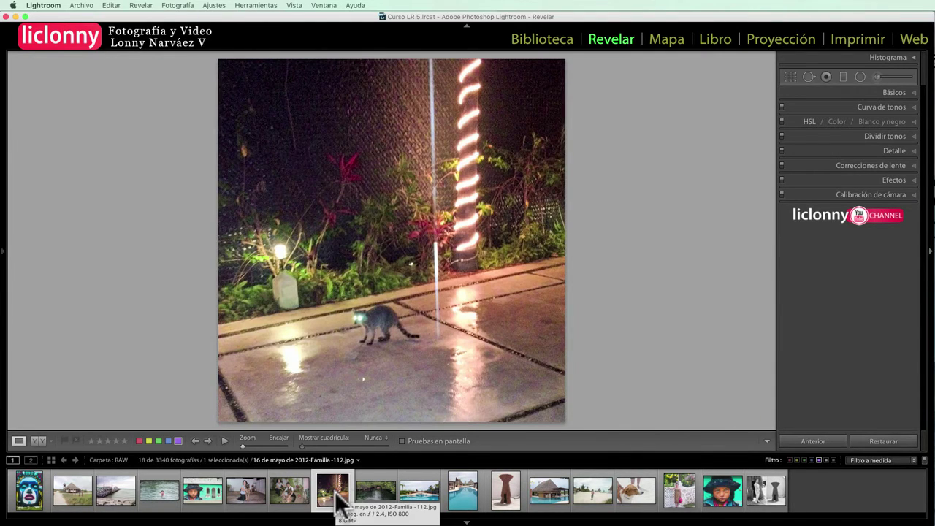
pyautogui.click(791, 76)
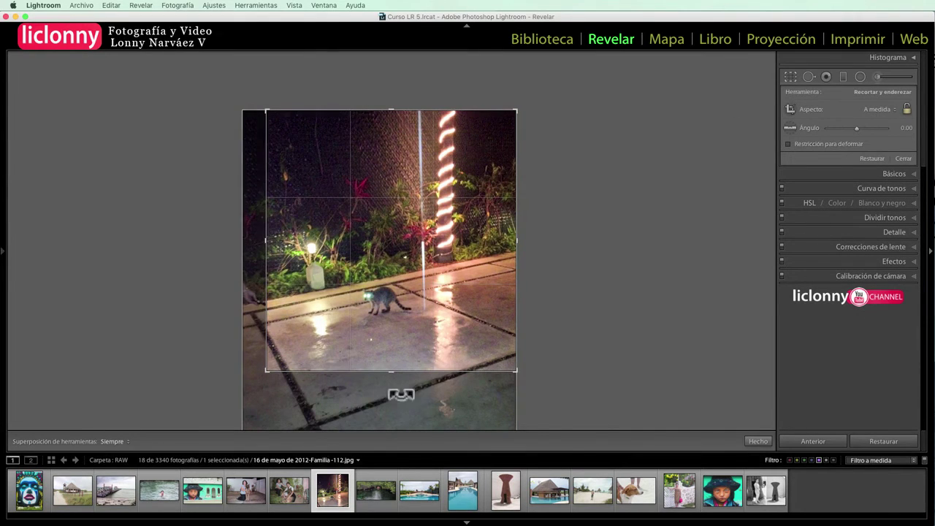
pyautogui.doubleClick(391, 298)
pyautogui.click(377, 490)
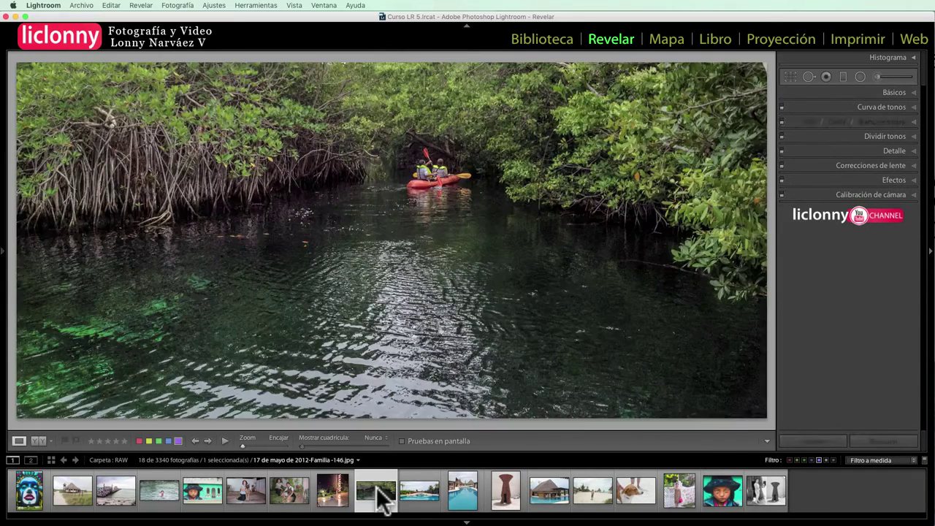
pyautogui.click(790, 76)
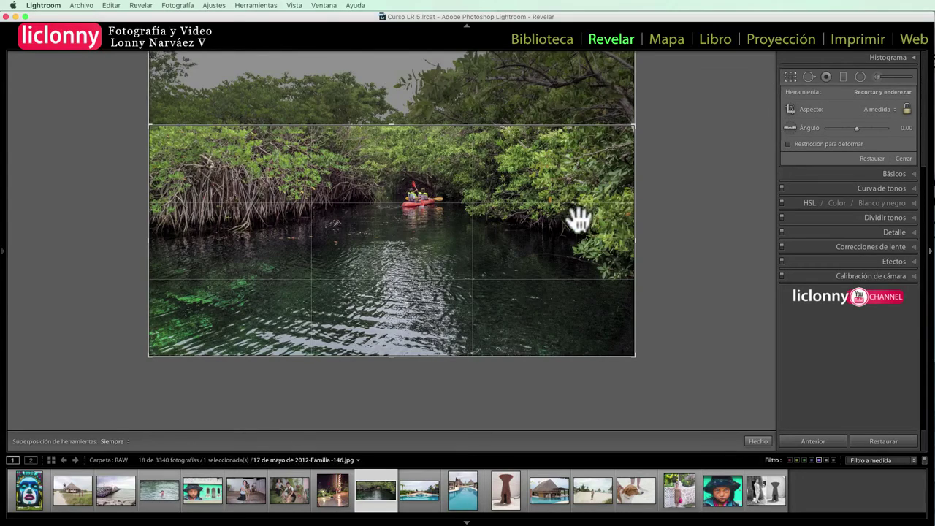
pyautogui.doubleClick(395, 209)
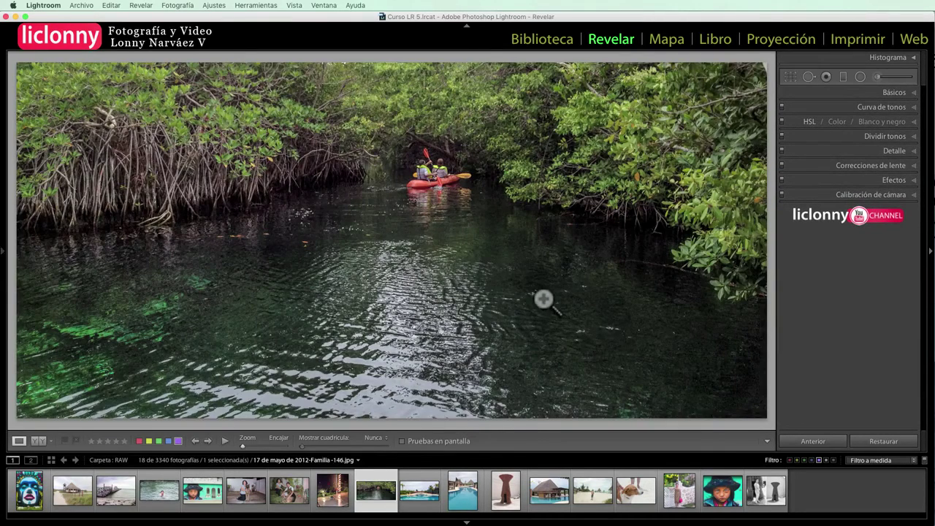
pyautogui.click(431, 502)
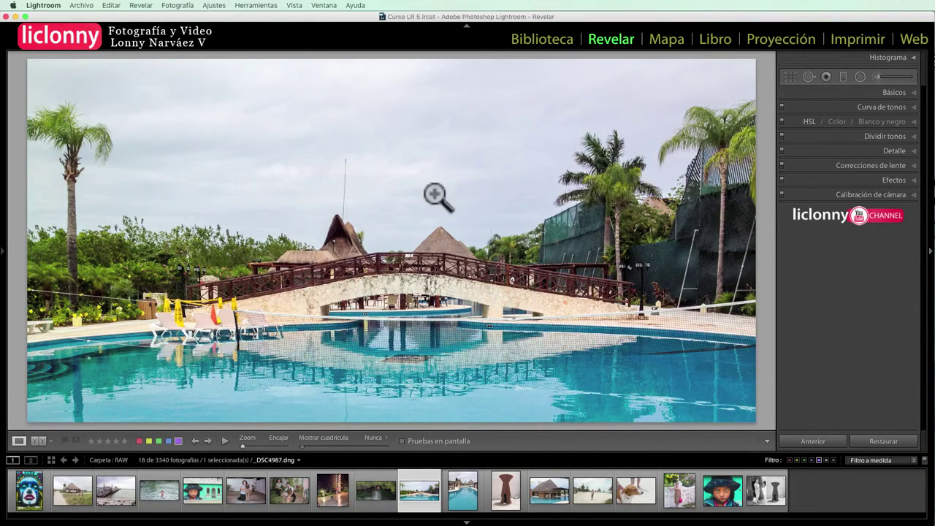
pyautogui.click(791, 77)
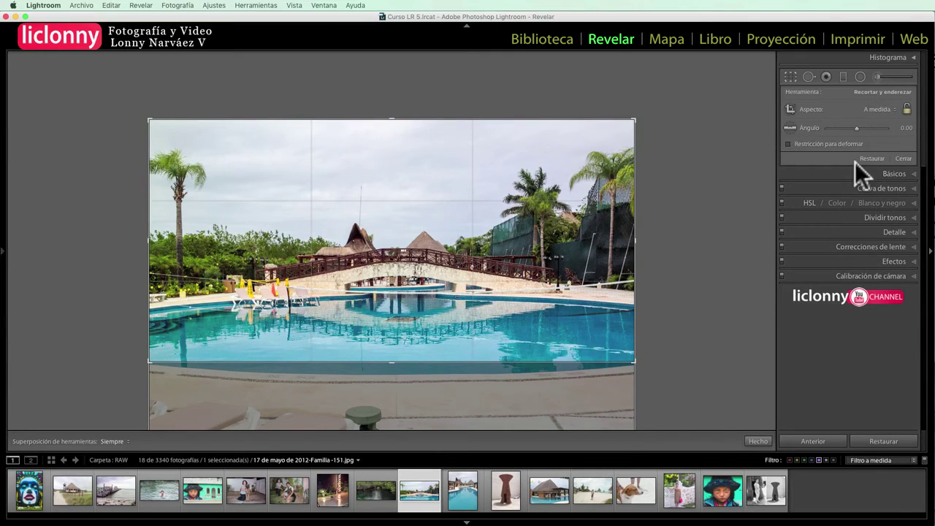
pyautogui.click(790, 78)
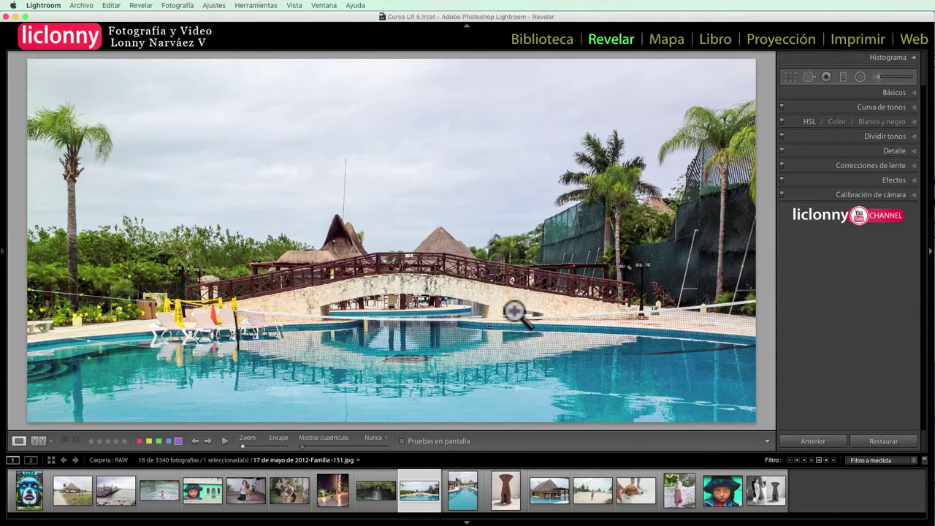
pyautogui.click(723, 491)
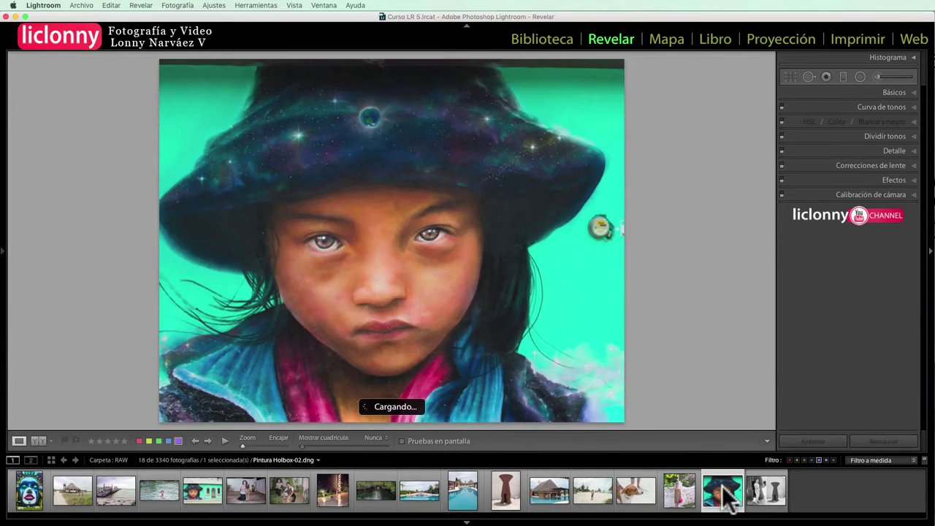
pyautogui.click(792, 77)
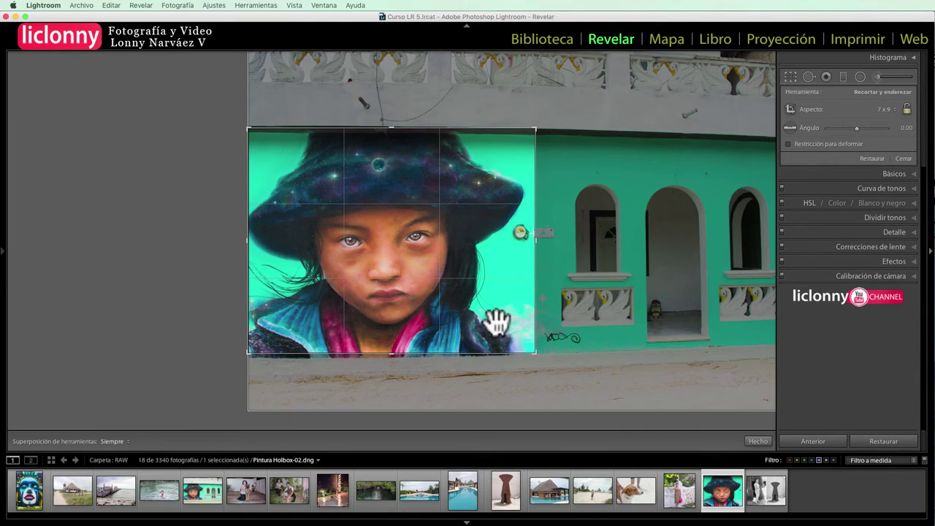
pyautogui.press('Return')
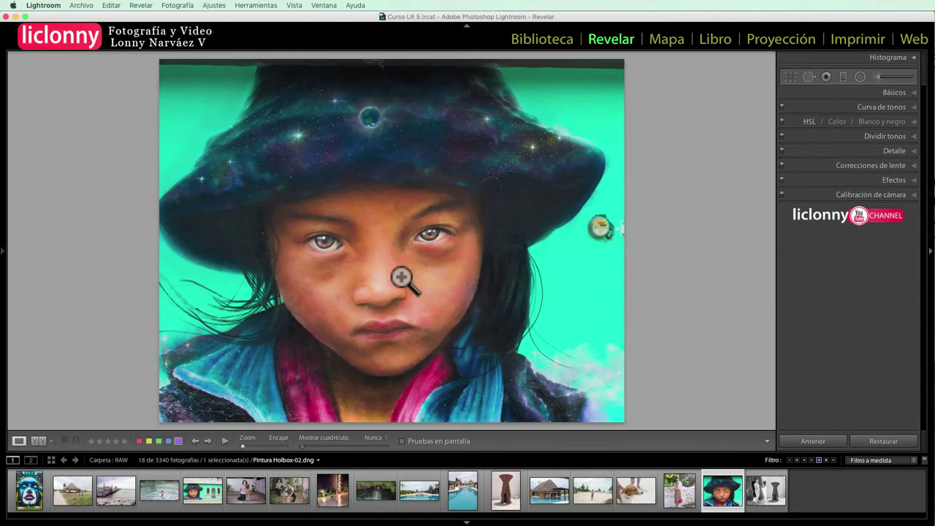
pyautogui.click(160, 490)
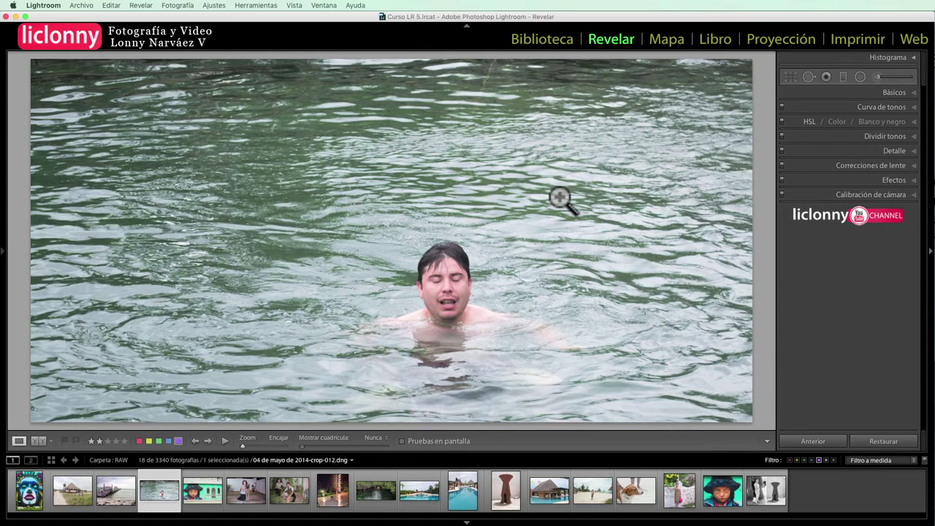